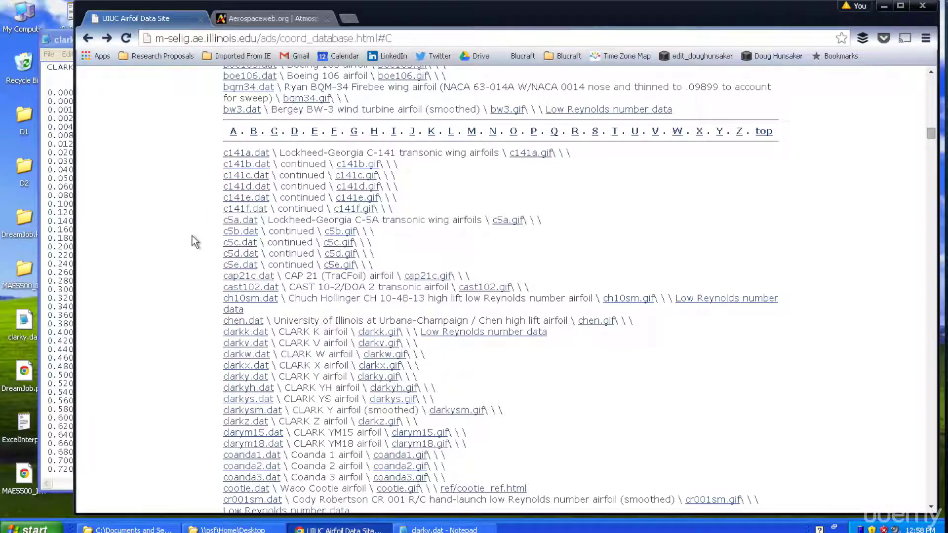
- View the CLARK Y airfoil plot on the UIUC site, then return to the coordinate list
{"action": "left_click", "coordinate": [241, 383]}
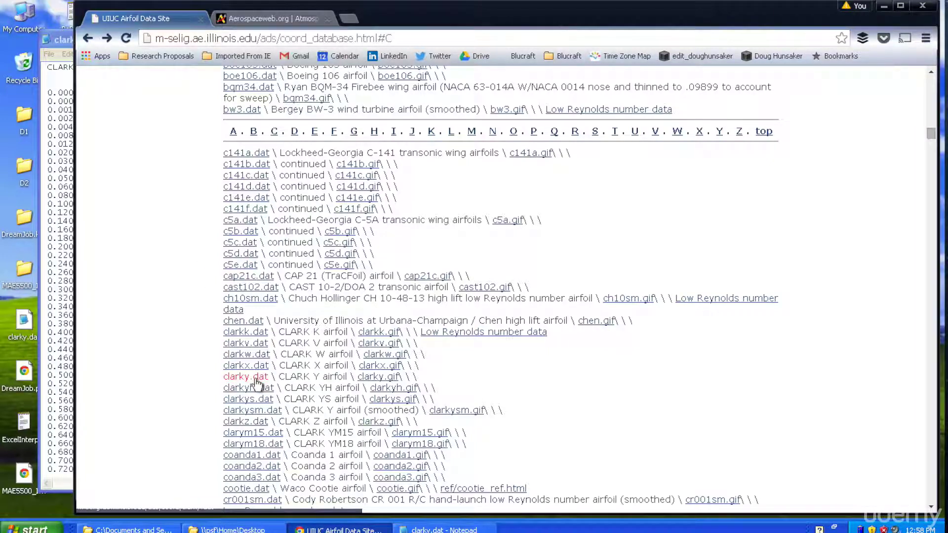
{"action": "left_click", "coordinate": [378, 378]}
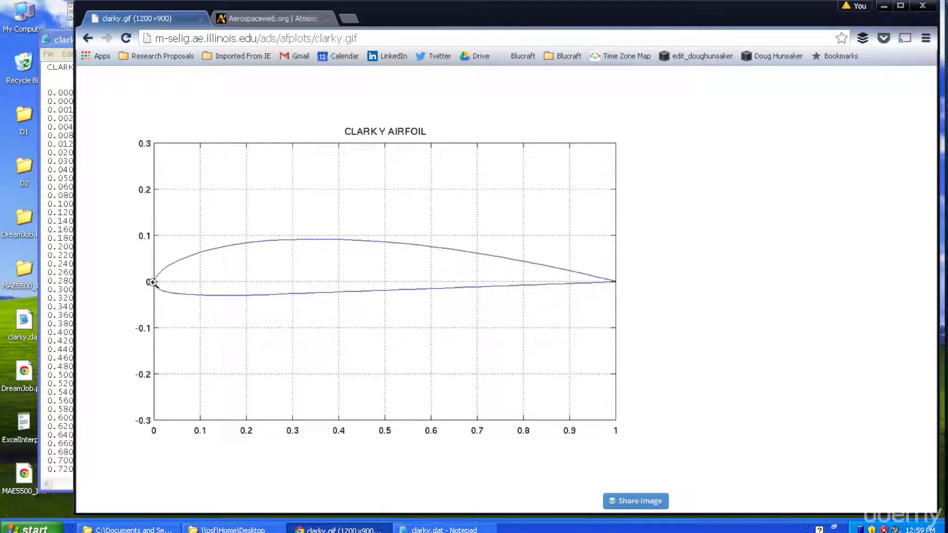
{"action": "left_click", "coordinate": [88, 38]}
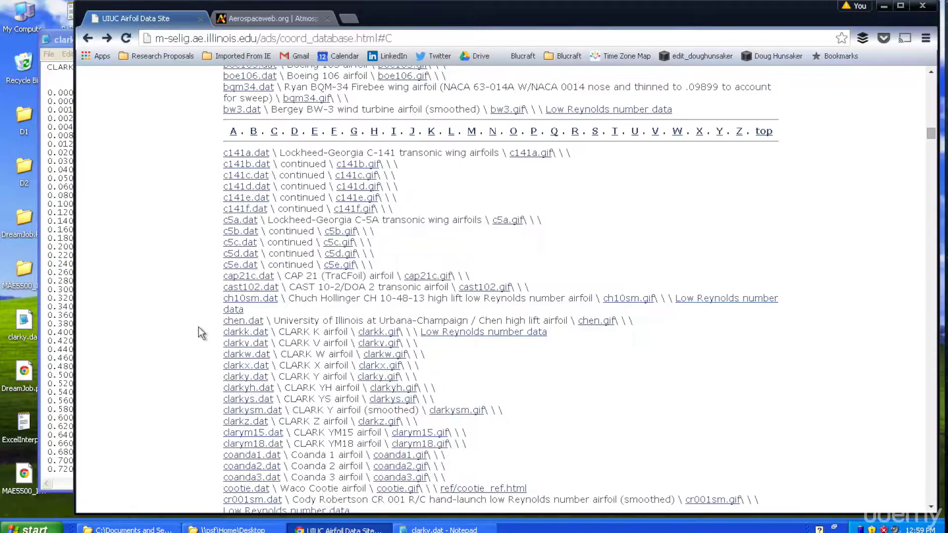
- Save clarky.dat to the Desktop and close its Notepad copy
{"action": "right_click", "coordinate": [243, 379]}
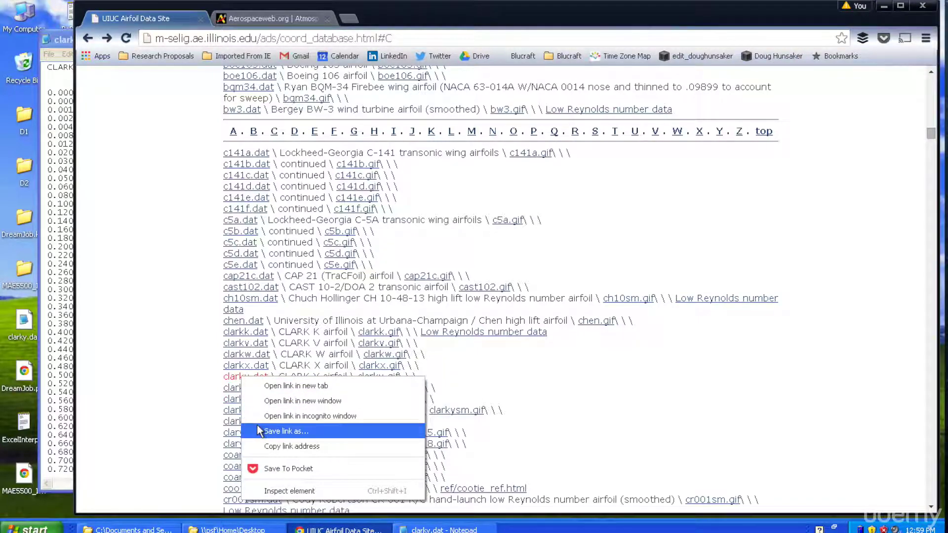
{"action": "left_click", "coordinate": [260, 431]}
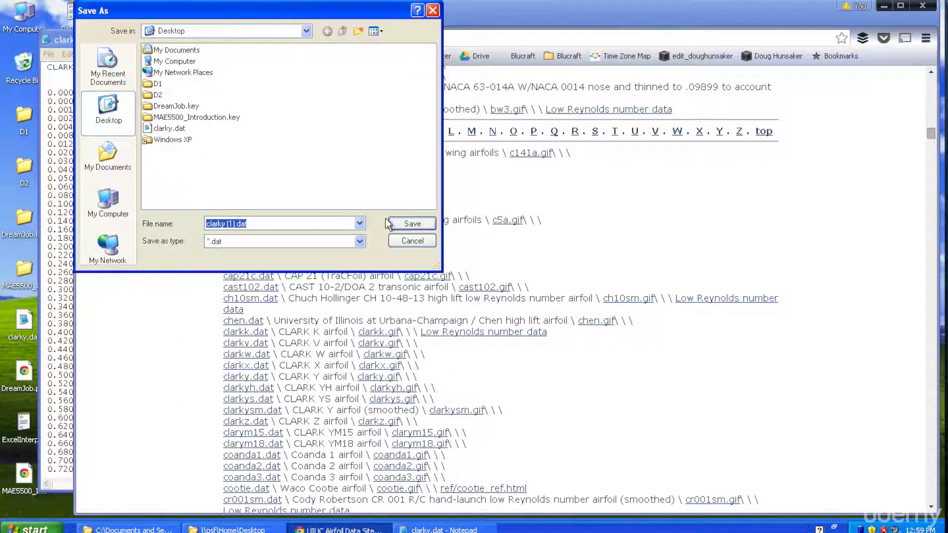
{"action": "left_click", "coordinate": [405, 224]}
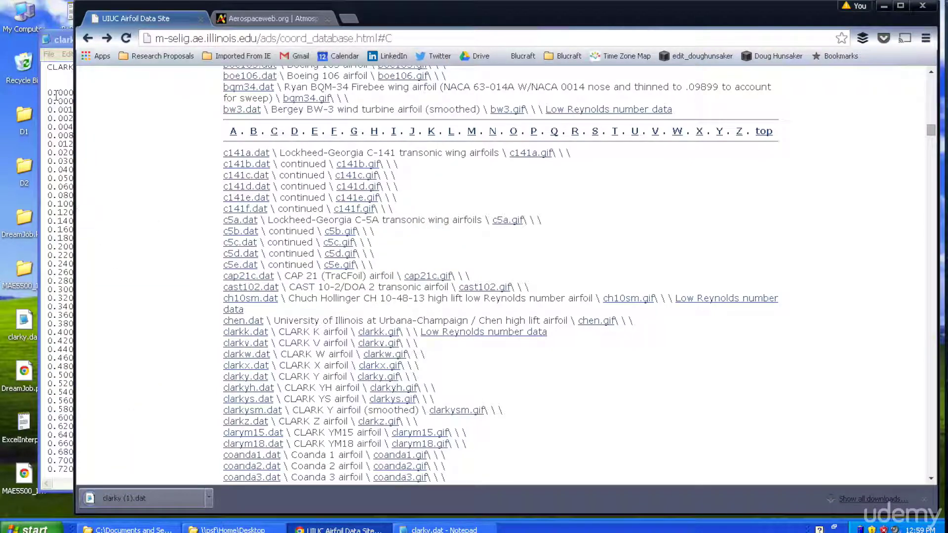
{"action": "left_click", "coordinate": [56, 94]}
{"action": "left_click", "coordinate": [271, 9]}
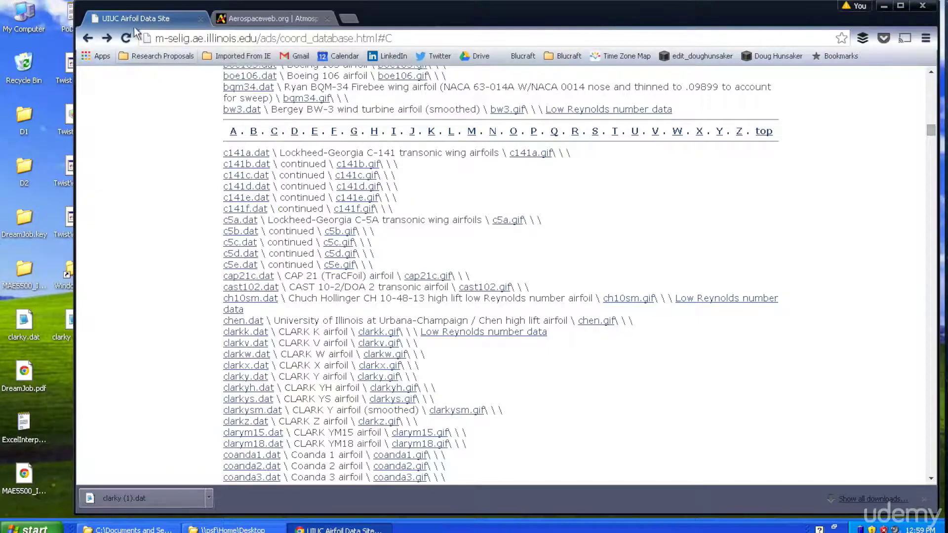
- Minimize the browser and close the extra Desktop folder window
{"action": "left_click", "coordinate": [884, 6]}
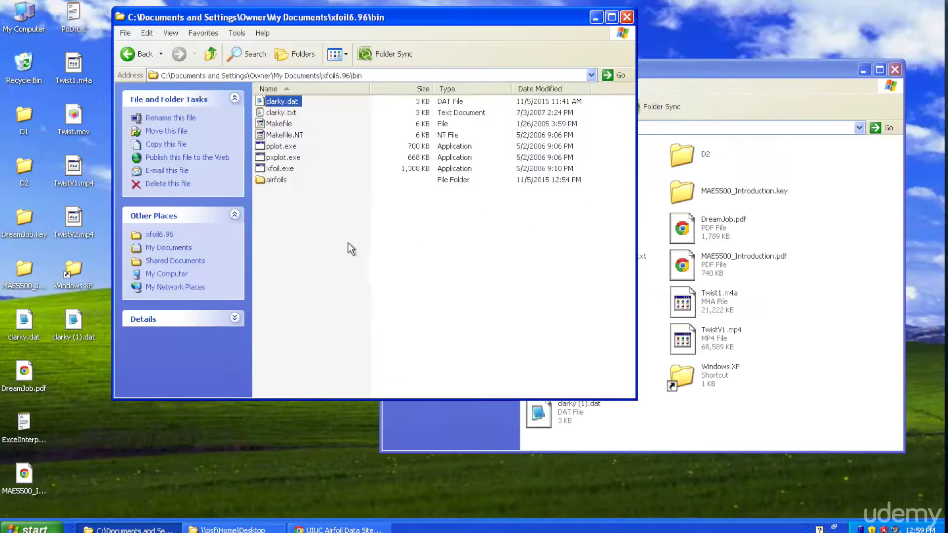
{"action": "left_click", "coordinate": [356, 236]}
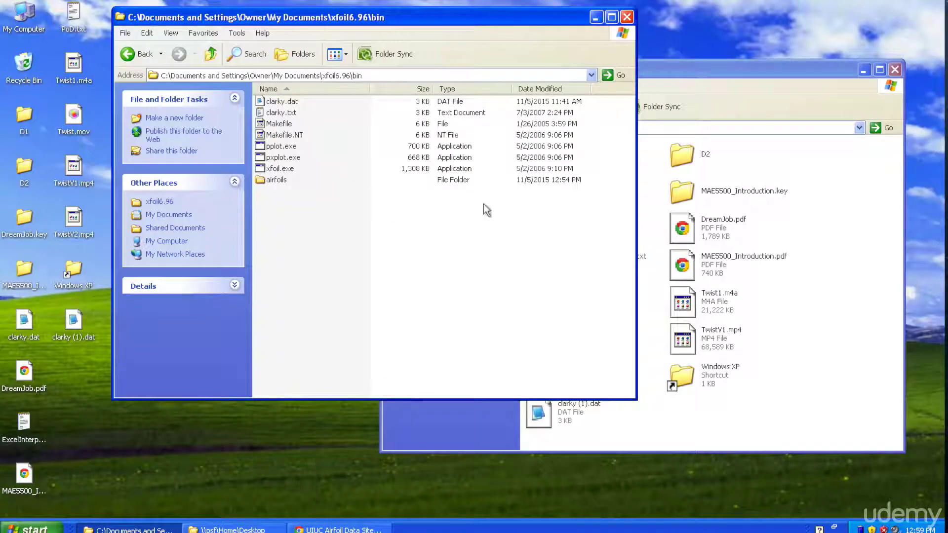
{"action": "left_click", "coordinate": [895, 70]}
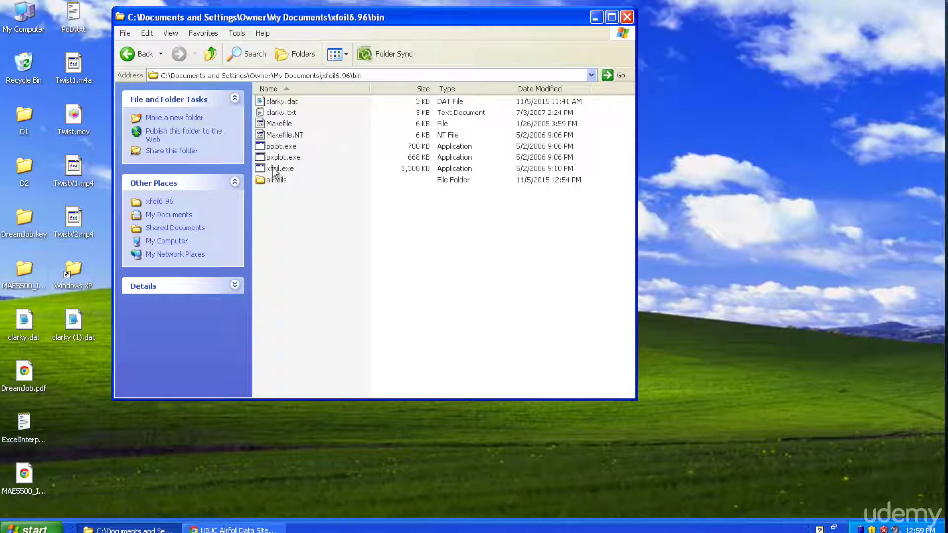
- Go up to xfoil6.96, reopen bin, and open its clarky.dat in Notepad
{"action": "left_click", "coordinate": [210, 55]}
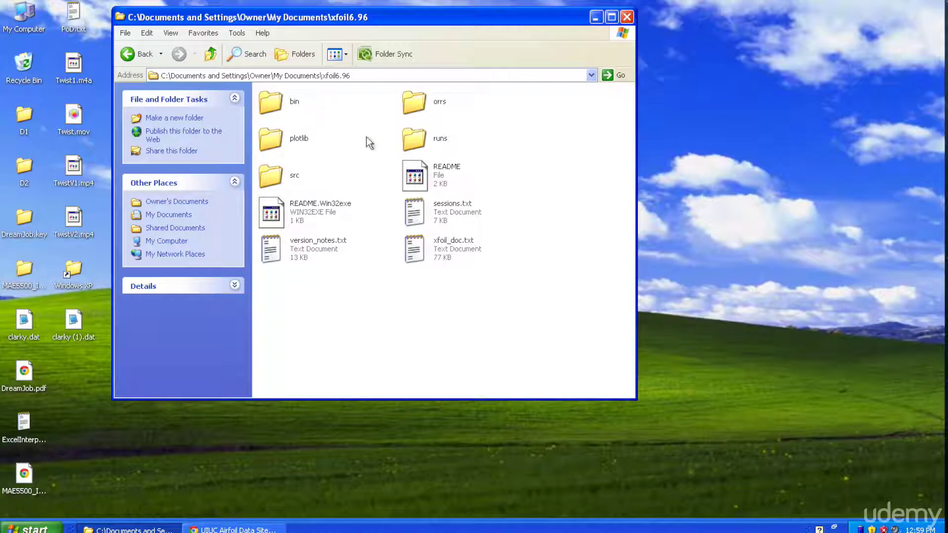
{"action": "double_click", "coordinate": [267, 102]}
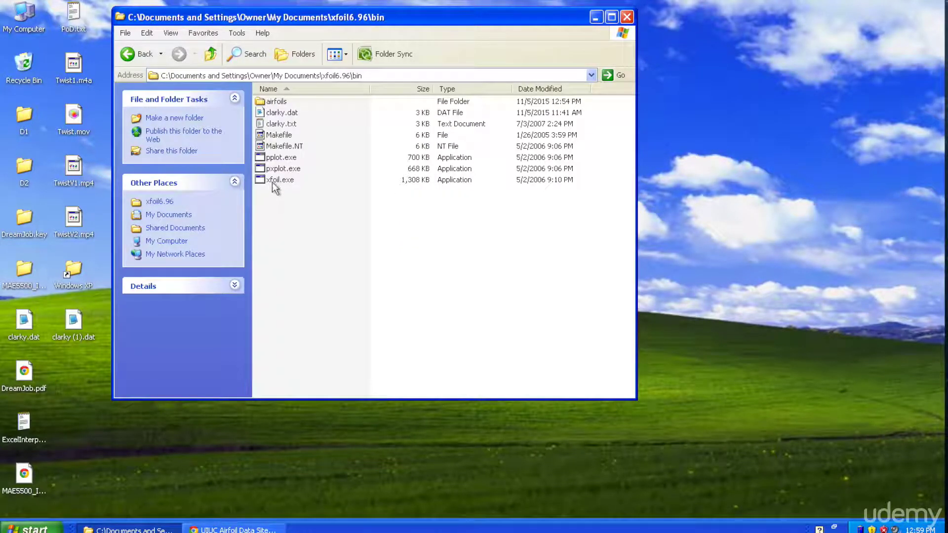
{"action": "left_click", "coordinate": [279, 180]}
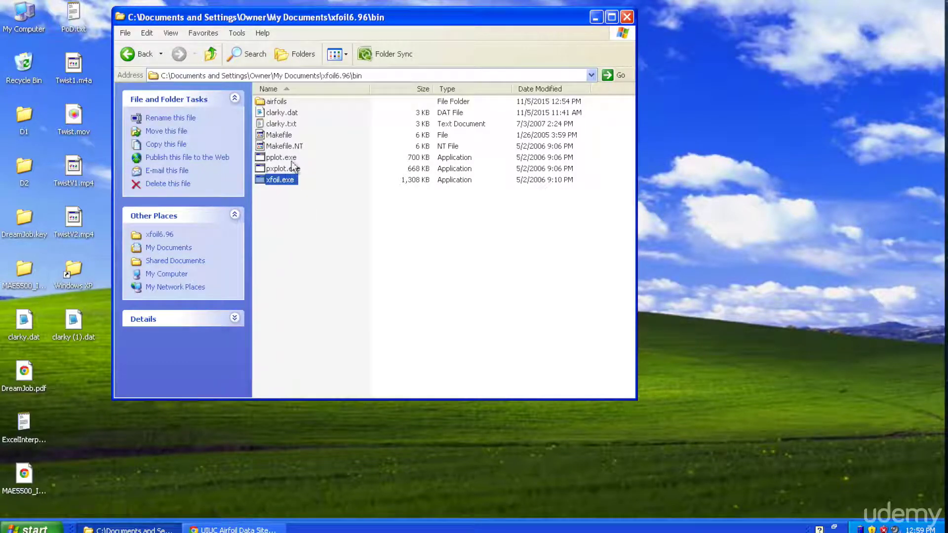
{"action": "mouse_move", "coordinate": [282, 113]}
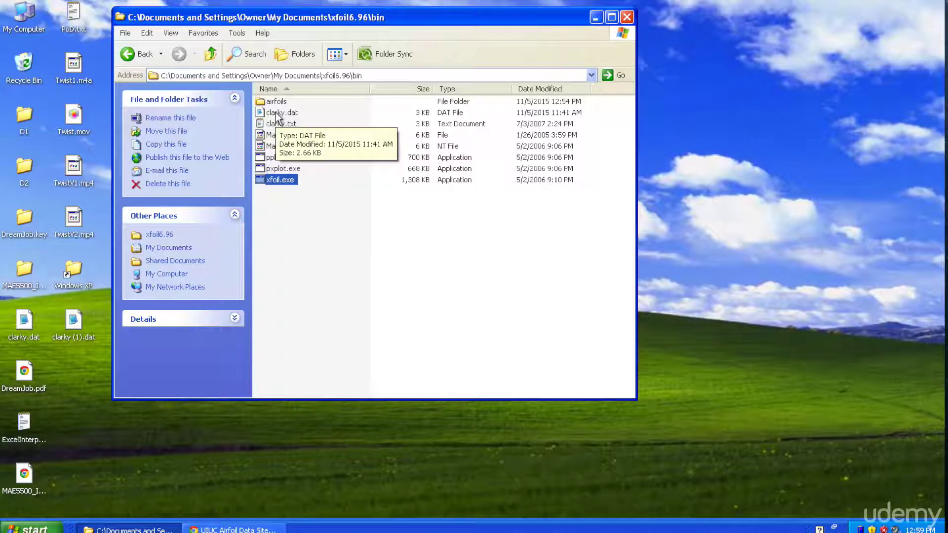
{"action": "double_click", "coordinate": [276, 113]}
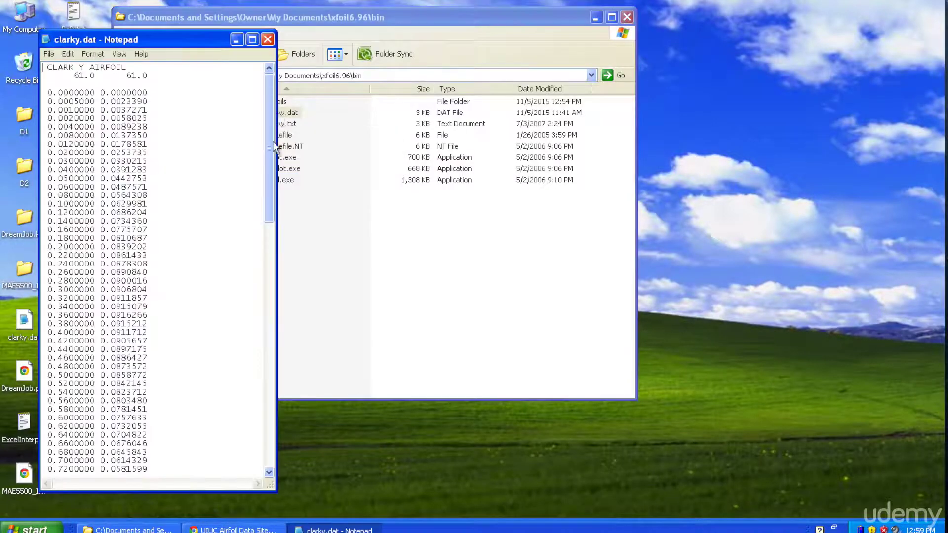
- Highlight the two 61.0 point counts and the first upper-surface coordinate rows
{"action": "mouse_move", "coordinate": [269, 195]}
{"action": "left_mouse_down"}
{"action": "mouse_move", "coordinate": [271, 313]}
{"action": "mouse_move", "coordinate": [254, 180]}
{"action": "left_mouse_up"}
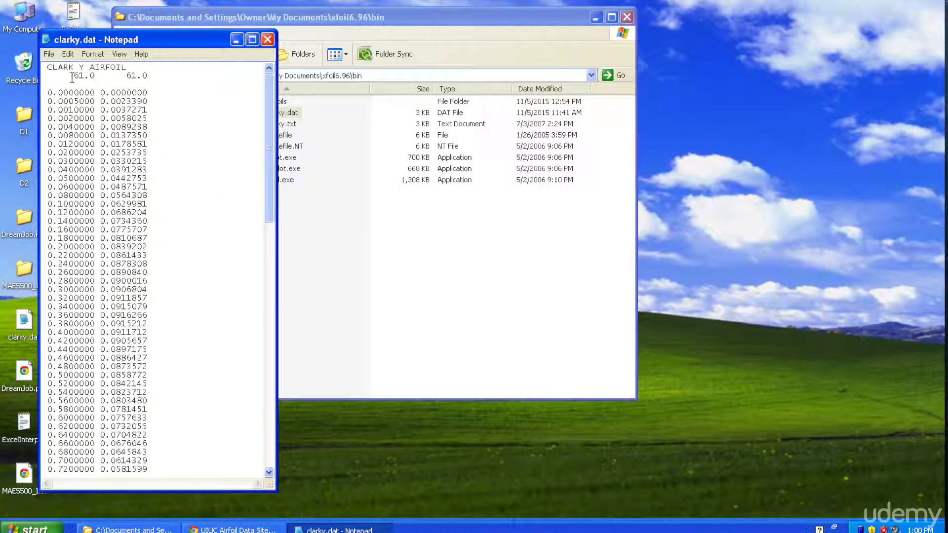
{"action": "left_click_drag", "start_coordinate": [72, 76], "coordinate": [148, 76]}
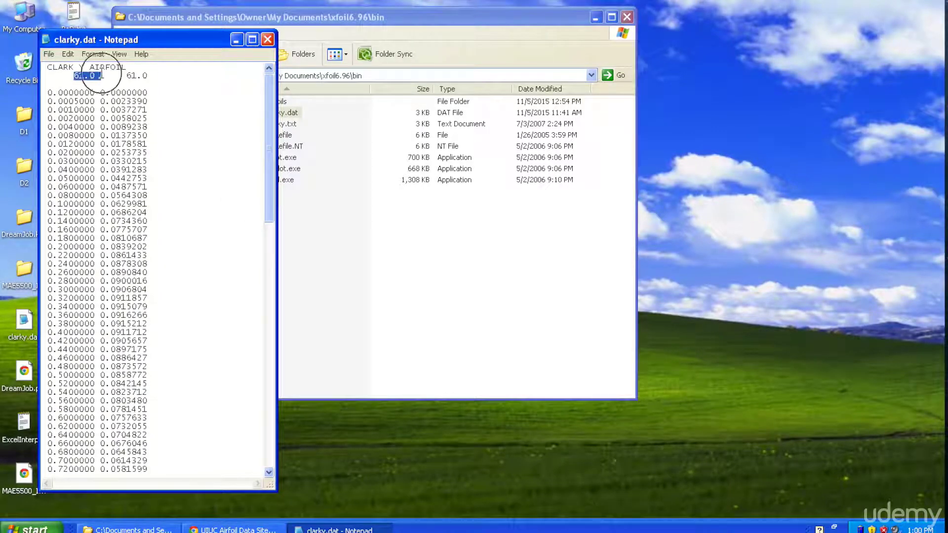
{"action": "left_click", "coordinate": [271, 91]}
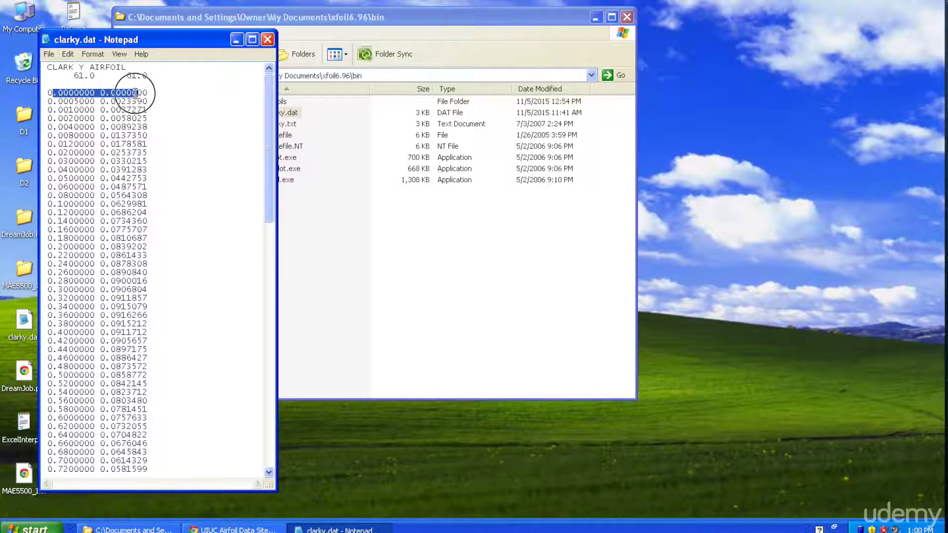
{"action": "left_click_drag", "start_coordinate": [53, 93], "coordinate": [147, 153]}
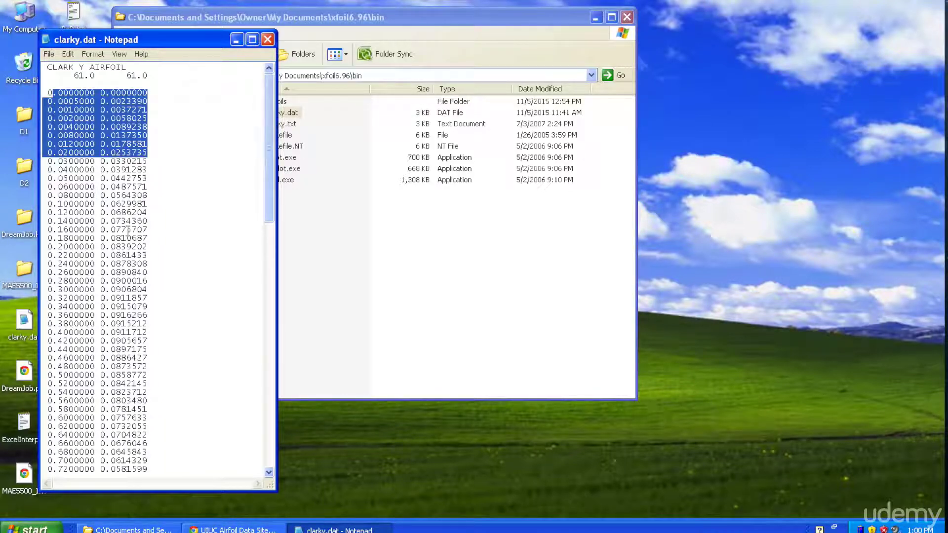
- Scroll through the coordinates to the end and back, then close clarky.dat and select clarky.txt
{"action": "scroll", "coordinate": [127, 231], "scroll_direction": "down", "scroll_amount": 4}
{"action": "scroll", "coordinate": [127, 230], "scroll_direction": "down", "scroll_amount": 3}
{"action": "scroll", "coordinate": [127, 231], "scroll_direction": "down", "scroll_amount": 3}
{"action": "scroll", "coordinate": [107, 301], "scroll_direction": "down", "scroll_amount": 2}
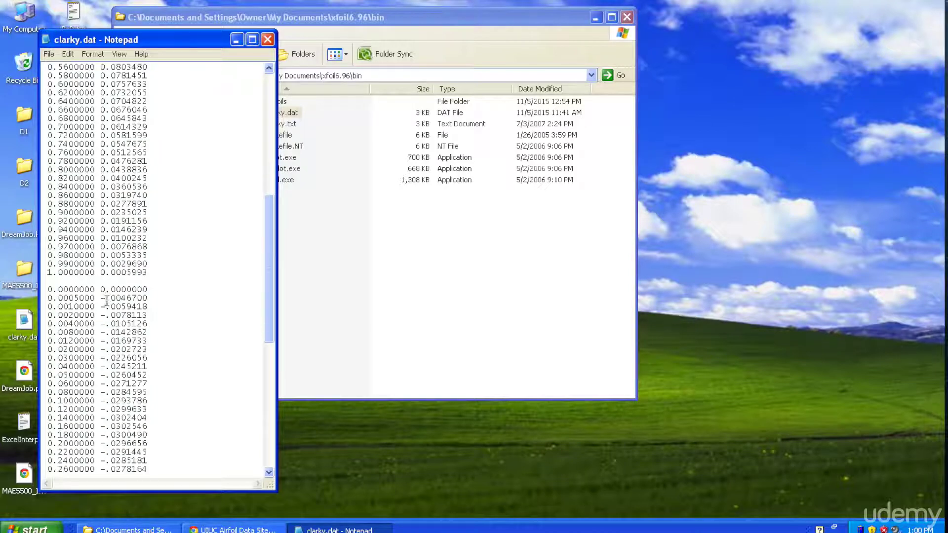
{"action": "scroll", "coordinate": [69, 257], "scroll_direction": "down", "scroll_amount": 2}
{"action": "left_click_drag", "start_coordinate": [47, 238], "coordinate": [149, 235]}
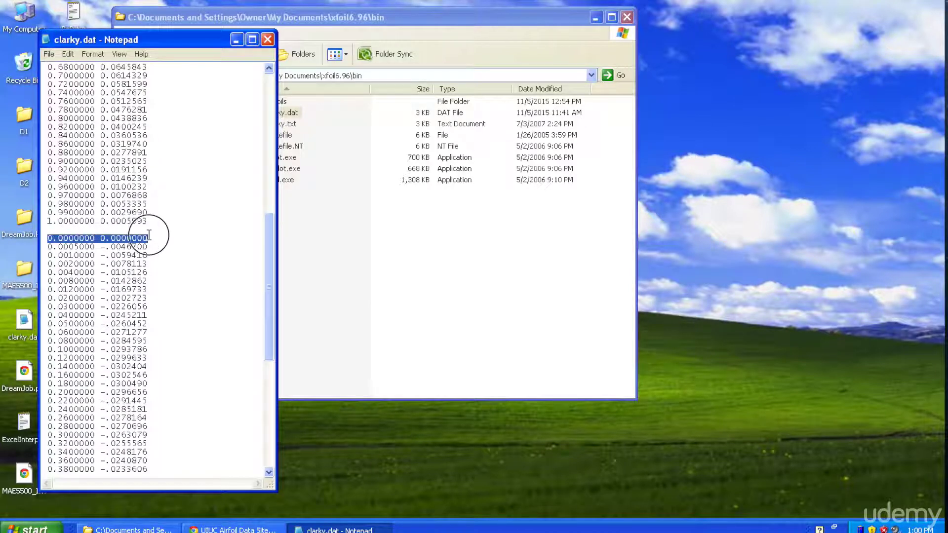
{"action": "scroll", "coordinate": [149, 235], "scroll_direction": "down", "scroll_amount": 1}
{"action": "scroll", "coordinate": [138, 261], "scroll_direction": "down", "scroll_amount": 5}
{"action": "scroll", "coordinate": [129, 291], "scroll_direction": "down", "scroll_amount": 6}
{"action": "scroll", "coordinate": [118, 314], "scroll_direction": "down", "scroll_amount": 3}
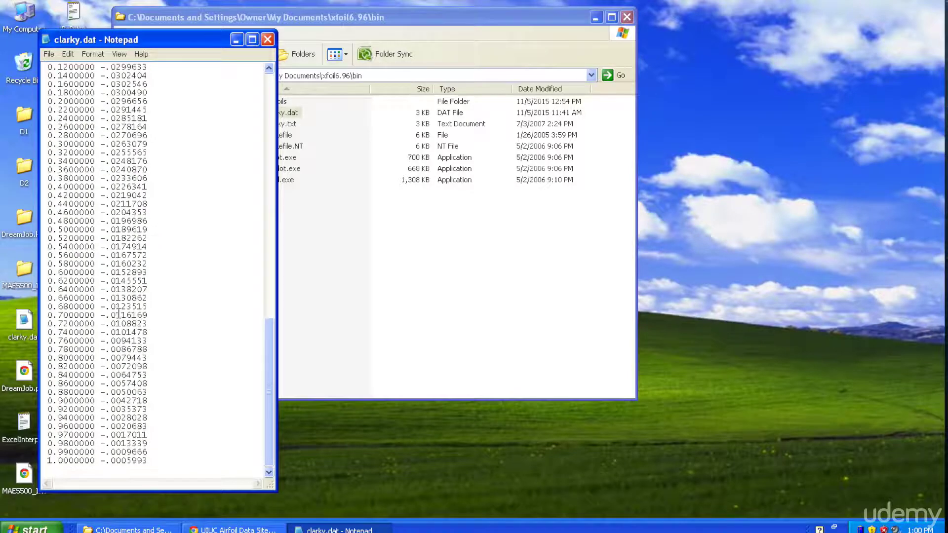
{"action": "scroll", "coordinate": [118, 306], "scroll_direction": "up", "scroll_amount": 8}
{"action": "scroll", "coordinate": [115, 286], "scroll_direction": "up", "scroll_amount": 10}
{"action": "scroll", "coordinate": [112, 269], "scroll_direction": "up", "scroll_amount": 6}
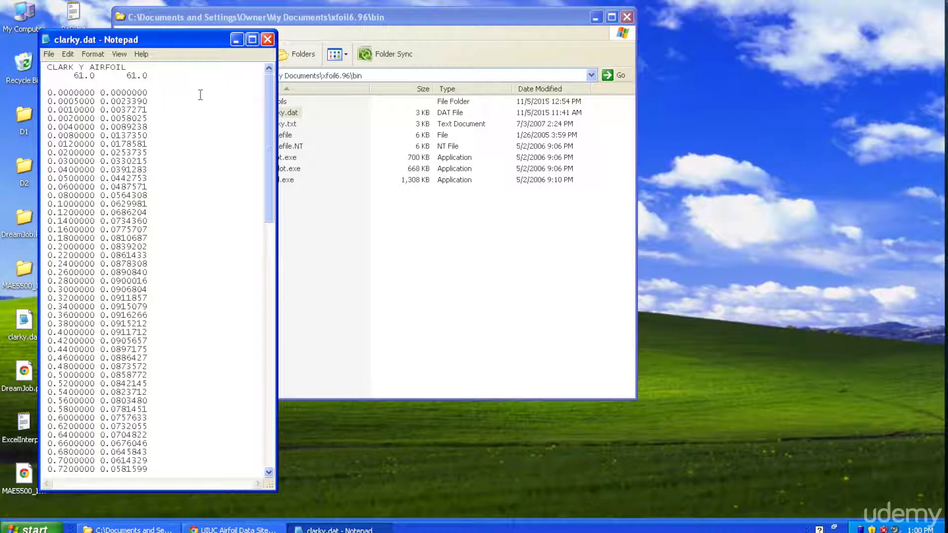
{"action": "left_click", "coordinate": [267, 39]}
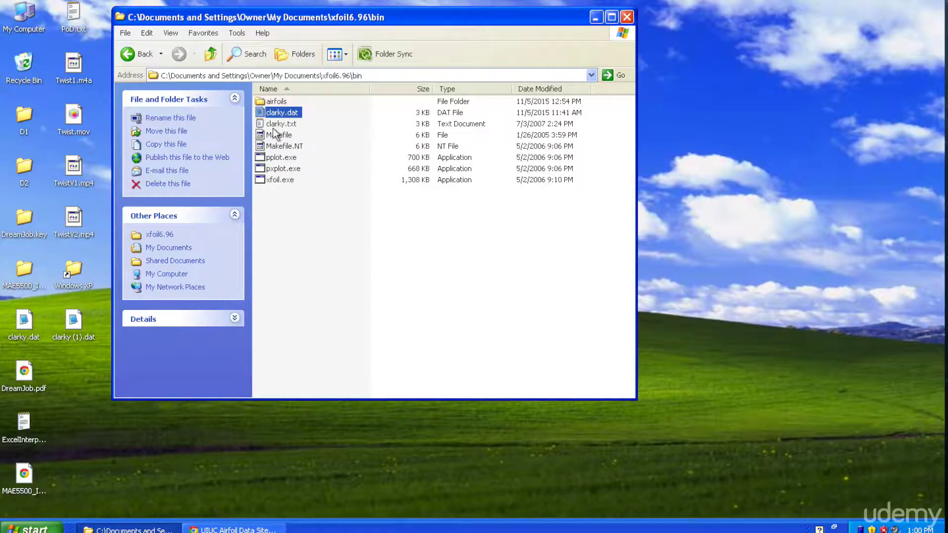
{"action": "left_click", "coordinate": [274, 126]}
- Open clarky.txt in Notepad and scroll through its coordinate rows
{"action": "double_click", "coordinate": [275, 125]}
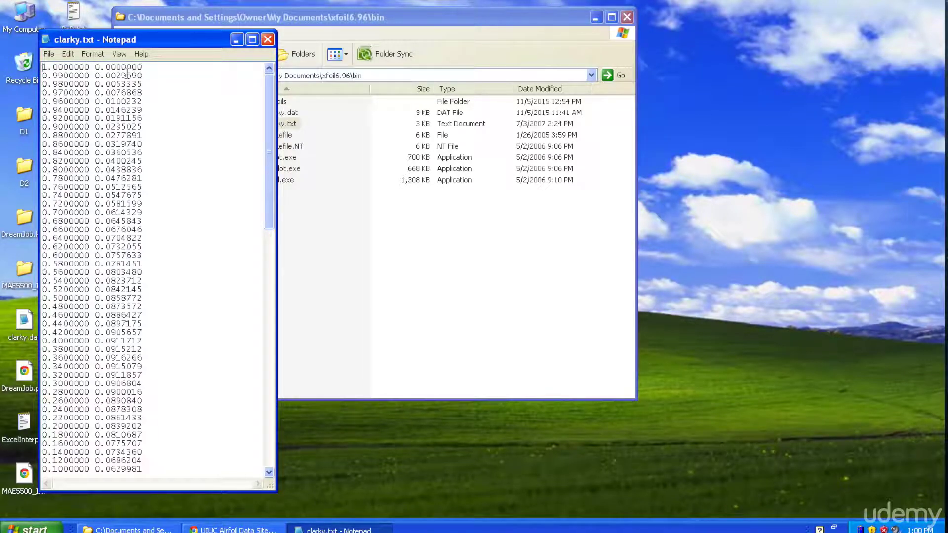
{"action": "scroll", "coordinate": [127, 74], "scroll_direction": "down", "scroll_amount": 1}
{"action": "scroll", "coordinate": [123, 124], "scroll_direction": "down", "scroll_amount": 5}
{"action": "scroll", "coordinate": [119, 158], "scroll_direction": "down", "scroll_amount": 3}
{"action": "scroll", "coordinate": [116, 187], "scroll_direction": "down", "scroll_amount": 3}
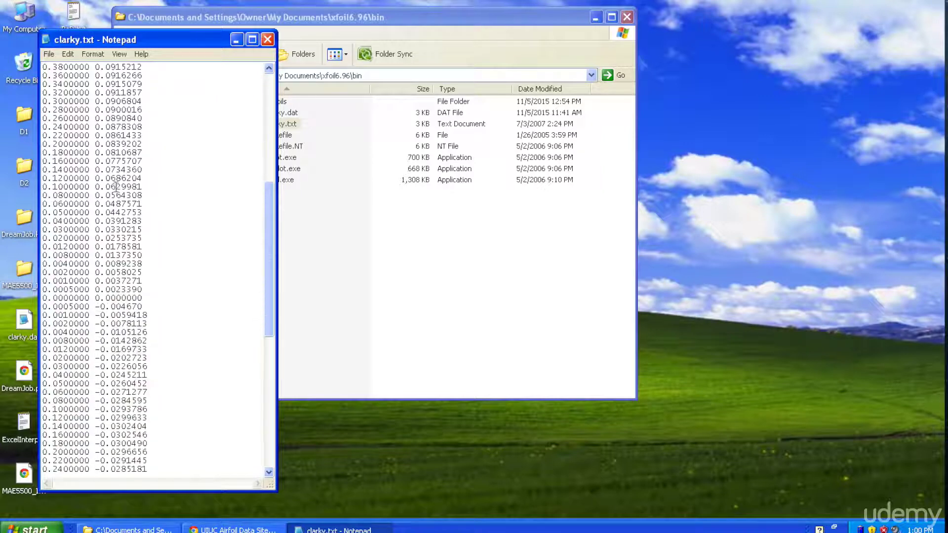
{"action": "scroll", "coordinate": [116, 187], "scroll_direction": "down", "scroll_amount": 3}
{"action": "scroll", "coordinate": [115, 187], "scroll_direction": "down", "scroll_amount": 1}
{"action": "left_click_drag", "start_coordinate": [143, 196], "coordinate": [43, 196]}
- Scroll to the final 1.0000000 0.0000000 row, close clarky.txt and deselect it
{"action": "scroll", "coordinate": [133, 195], "scroll_direction": "down", "scroll_amount": 2}
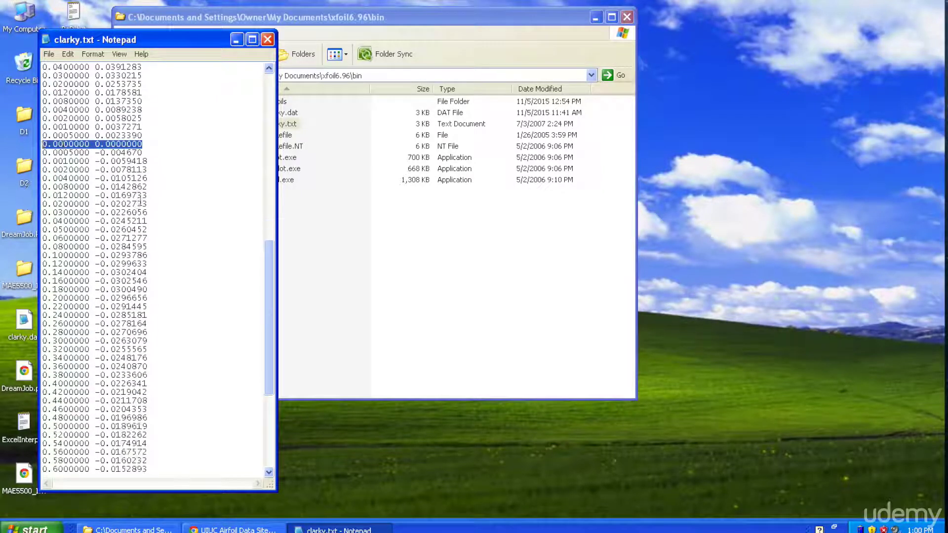
{"action": "scroll", "coordinate": [126, 190], "scroll_direction": "down", "scroll_amount": 1}
{"action": "scroll", "coordinate": [118, 186], "scroll_direction": "down", "scroll_amount": 2}
{"action": "scroll", "coordinate": [111, 179], "scroll_direction": "down", "scroll_amount": 1}
{"action": "scroll", "coordinate": [108, 177], "scroll_direction": "down", "scroll_amount": 1}
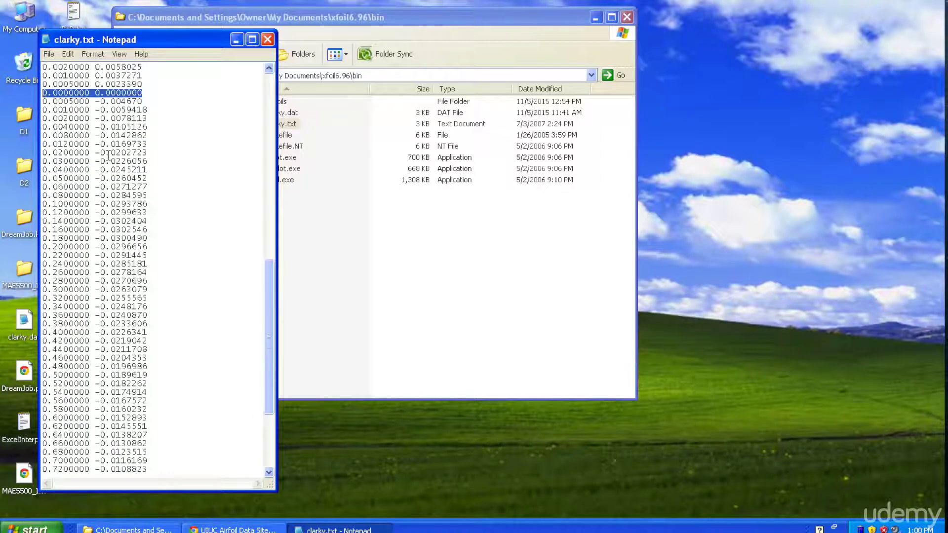
{"action": "scroll", "coordinate": [110, 207], "scroll_direction": "down", "scroll_amount": 1}
{"action": "scroll", "coordinate": [112, 247], "scroll_direction": "down", "scroll_amount": 2}
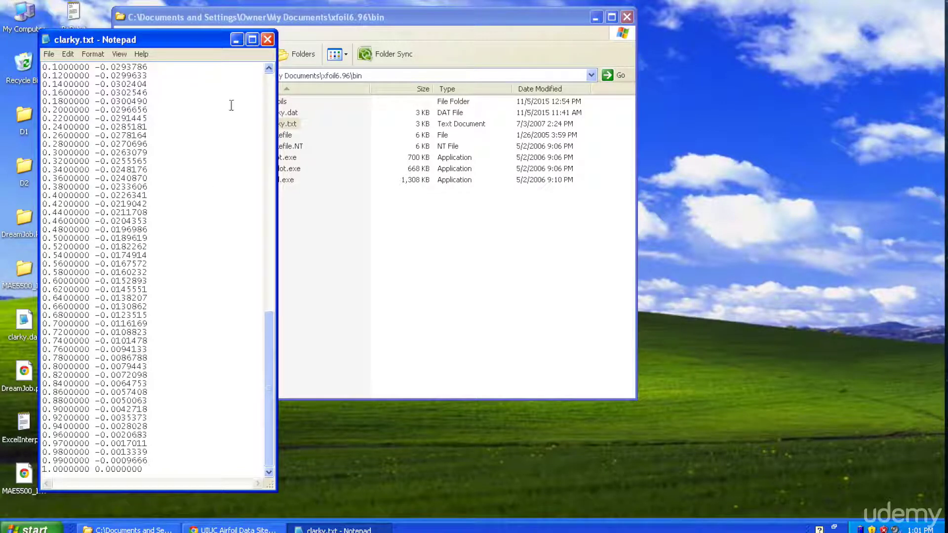
{"action": "left_click", "coordinate": [267, 40]}
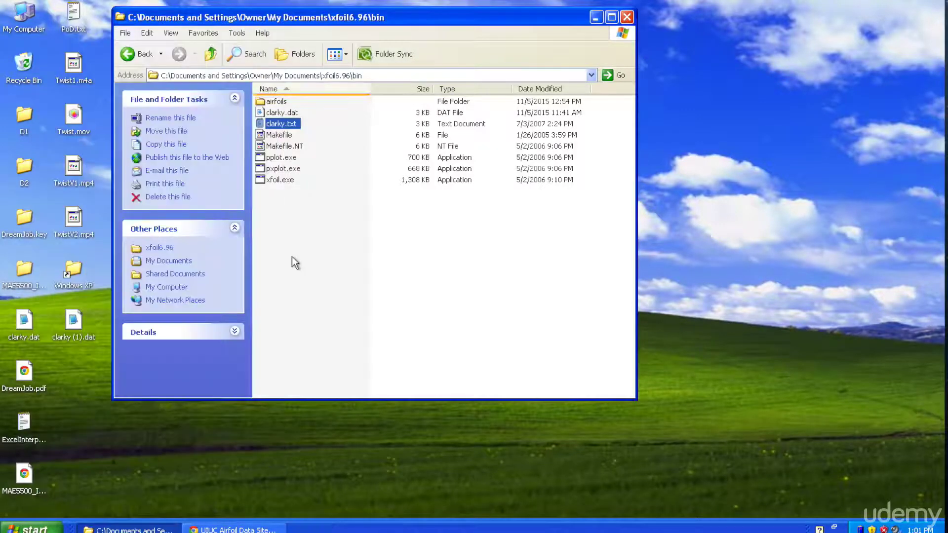
{"action": "left_click", "coordinate": [292, 257]}
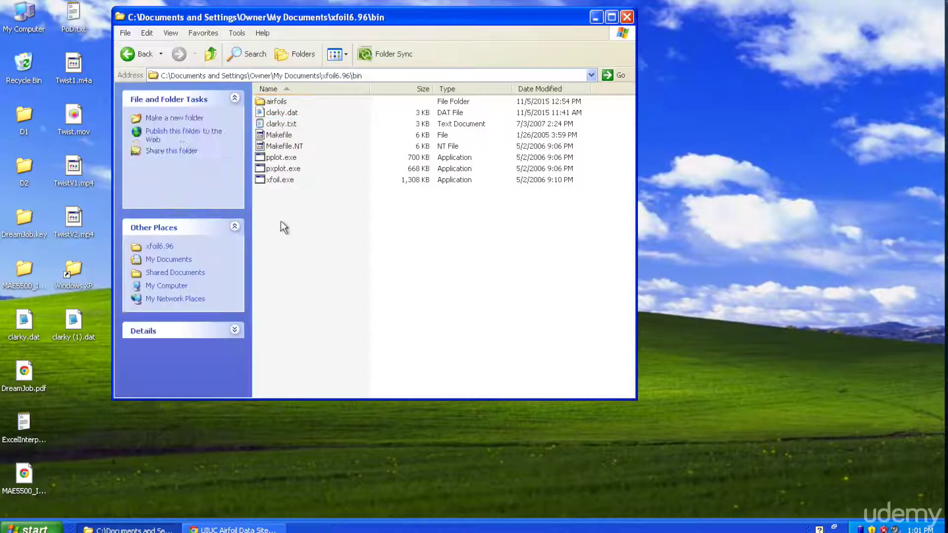
- Launch XFOIL, load clarky.txt as airfoil 'clarky', and bring up the PPAR paneling menu
{"action": "double_click", "coordinate": [279, 180]}
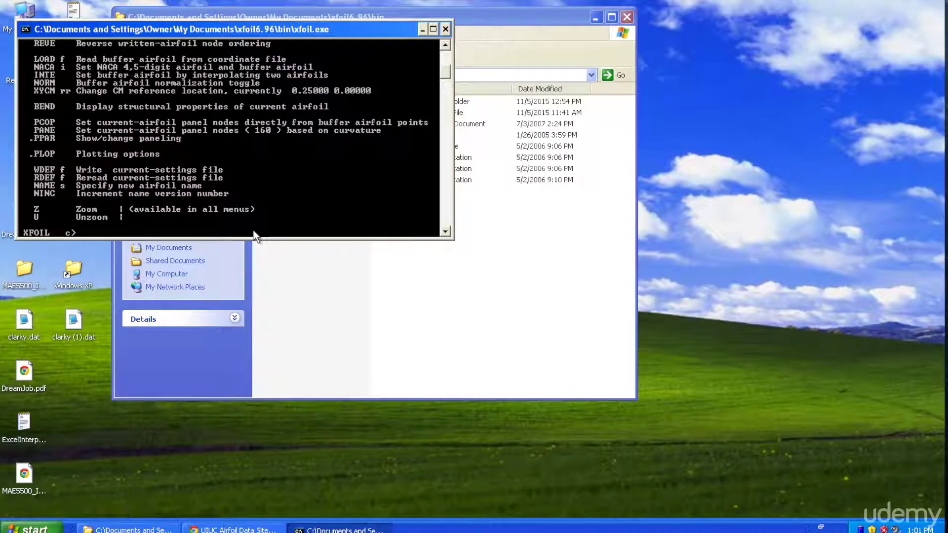
{"action": "left_click_drag", "start_coordinate": [254, 238], "coordinate": [239, 471]}
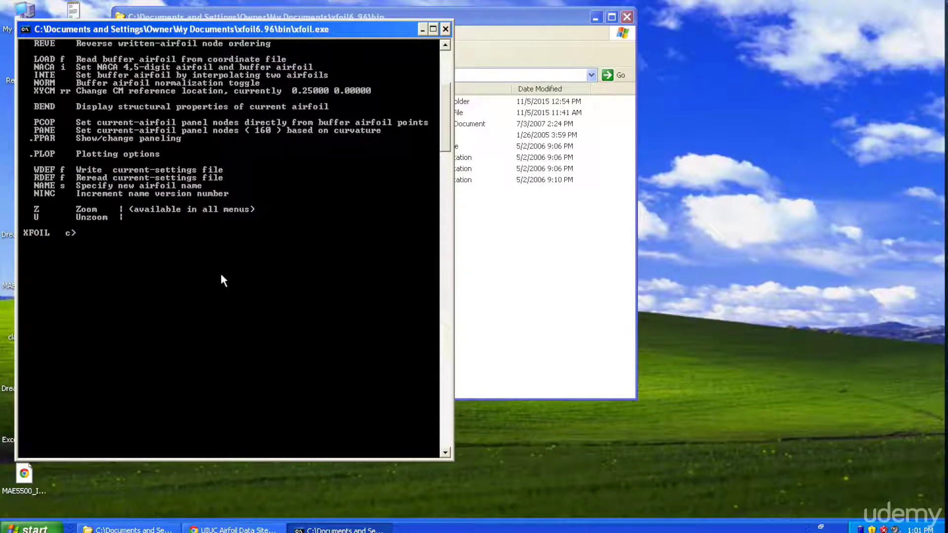
{"action": "type", "text": "load"}
{"action": "type", "text": " clarky.t"}
{"action": "type", "text": "xt"}
{"action": "key", "text": "Return"}
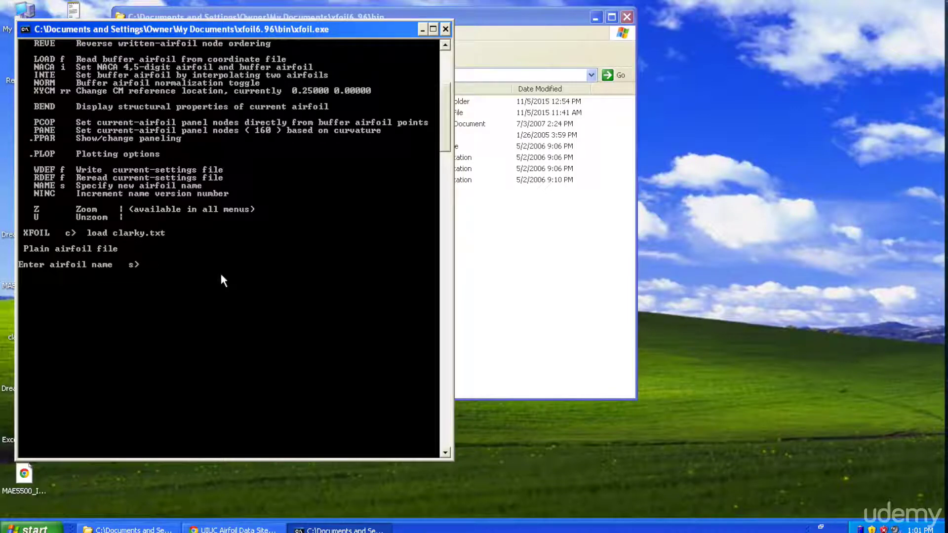
{"action": "type", "text": "clarky"}
{"action": "key", "text": "Return"}
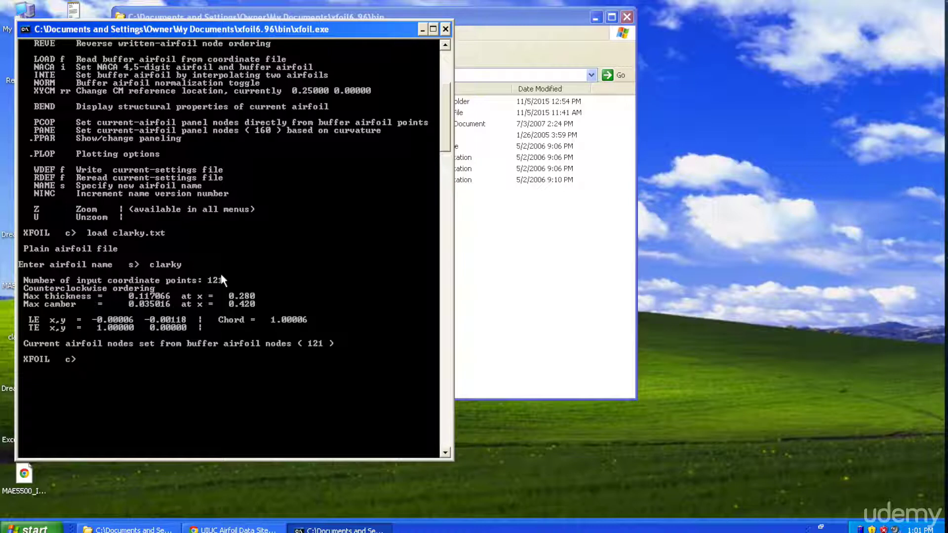
{"action": "type", "text": "ppar"}
{"action": "key", "text": "Return"}
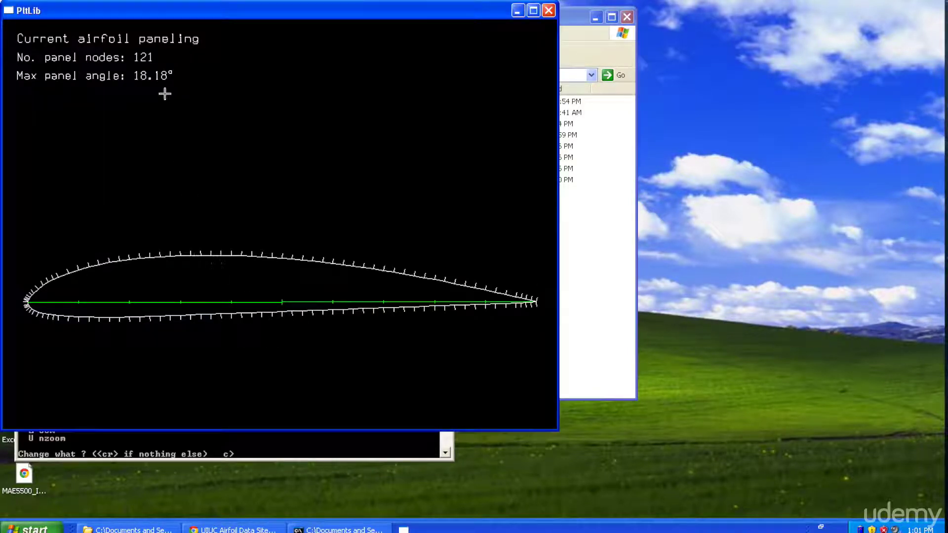
- Repanel the airfoil to 240 nodes and inspect the updated paneling plot
{"action": "mouse_move", "coordinate": [152, 12]}
{"action": "left_mouse_down"}
{"action": "mouse_move", "coordinate": [353, 9]}
{"action": "mouse_move", "coordinate": [536, 21]}
{"action": "left_mouse_up"}
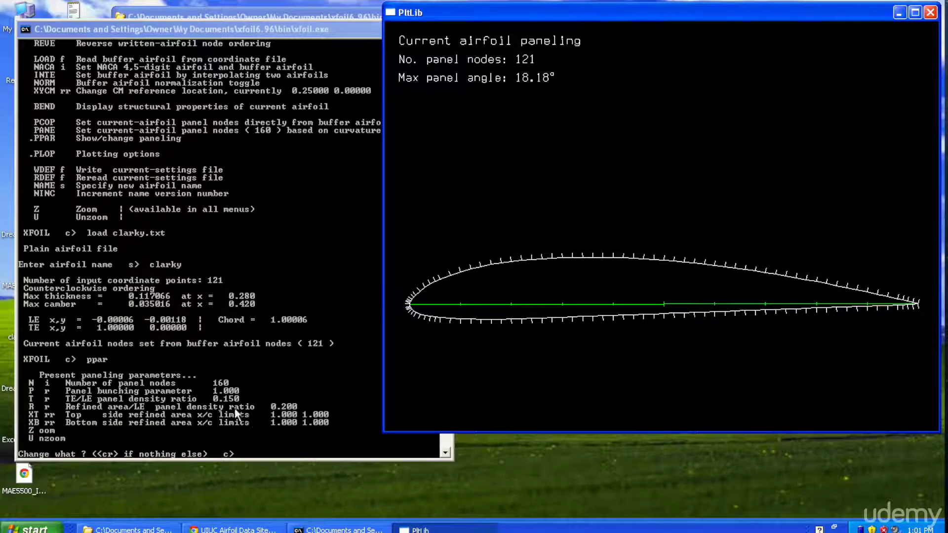
{"action": "left_click", "coordinate": [272, 410]}
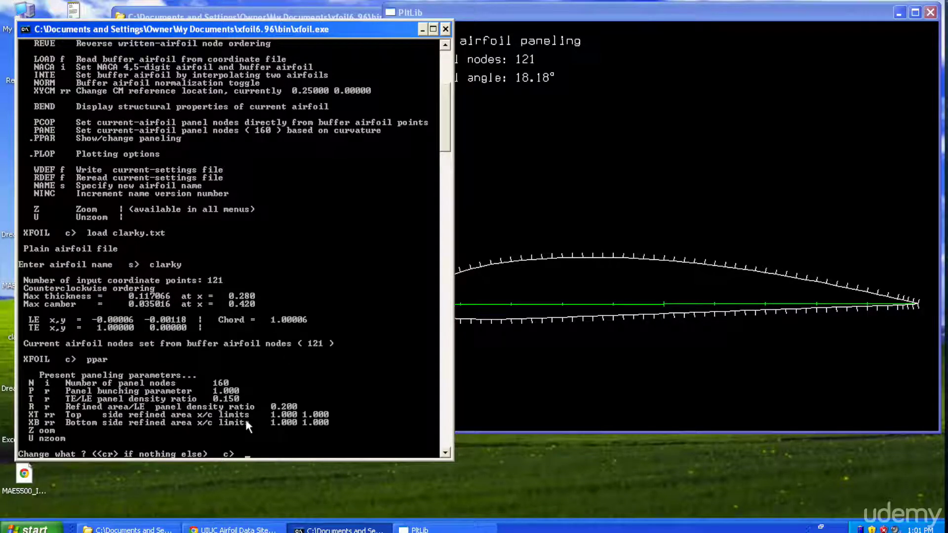
{"action": "type", "text": "n"}
{"action": "type", "text": " 249"}
{"action": "key", "text": "BackSpace"}
{"action": "type", "text": "0"}
{"action": "key", "text": "Return"}
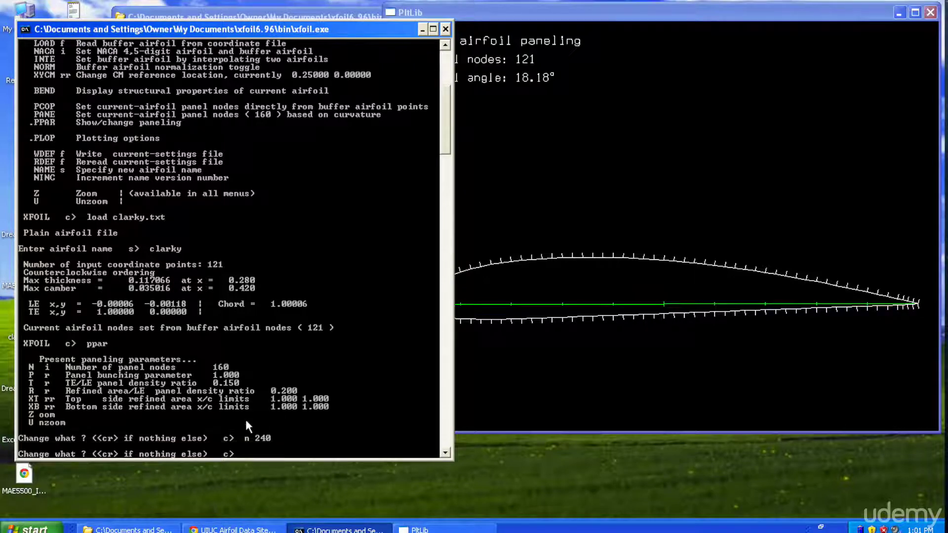
{"action": "key", "text": "Return"}
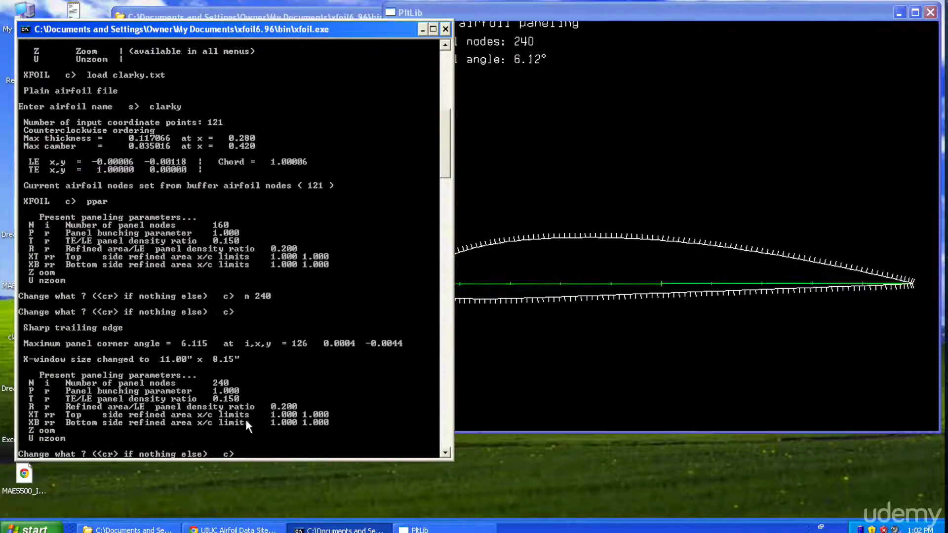
{"action": "left_click", "coordinate": [462, 281]}
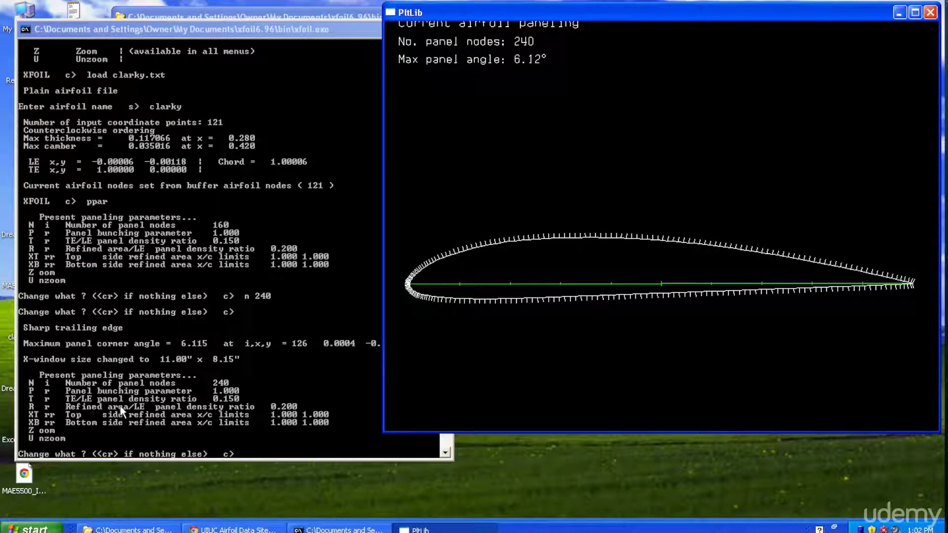
- Set the TE/LE panel density ratio to 1, leave PPAR, and enter the OPER menu
{"action": "left_click", "coordinate": [207, 398]}
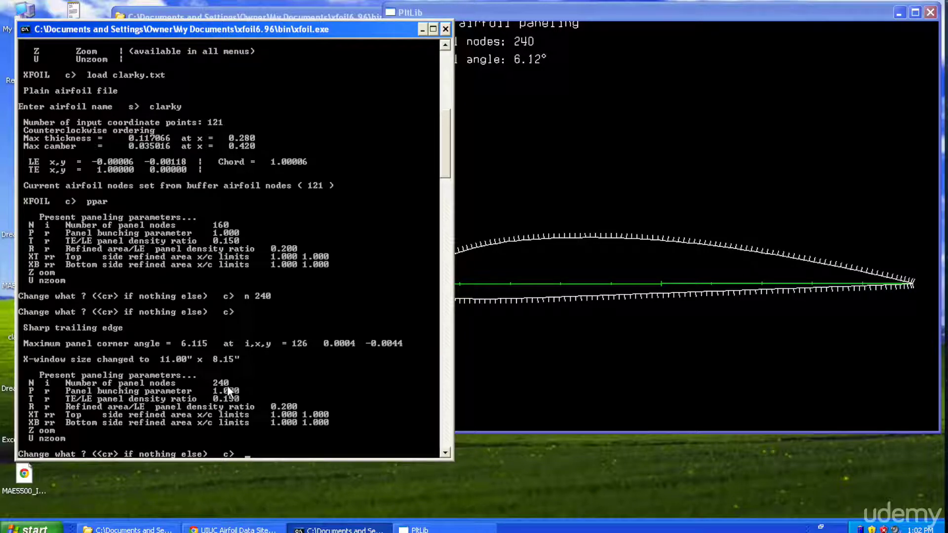
{"action": "type", "text": "t 1"}
{"action": "key", "text": "Return"}
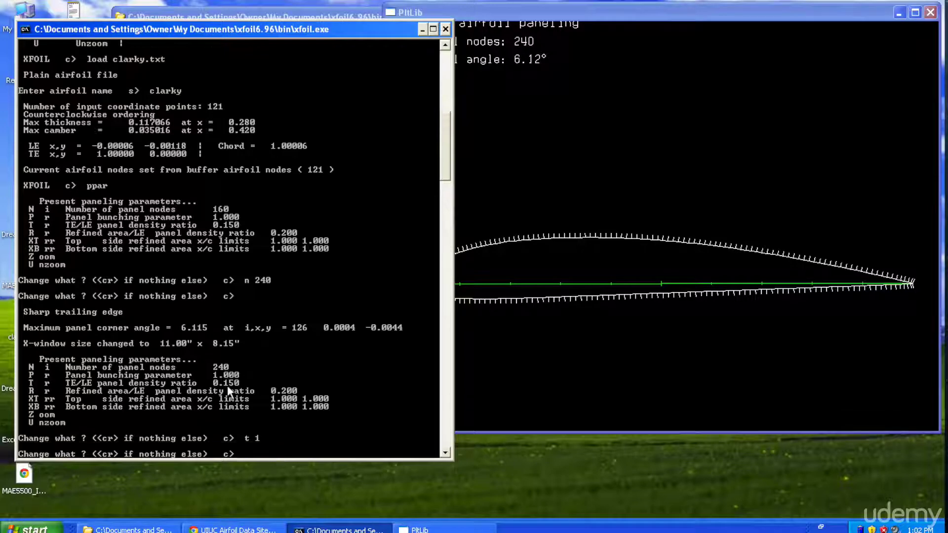
{"action": "key", "text": "Return"}
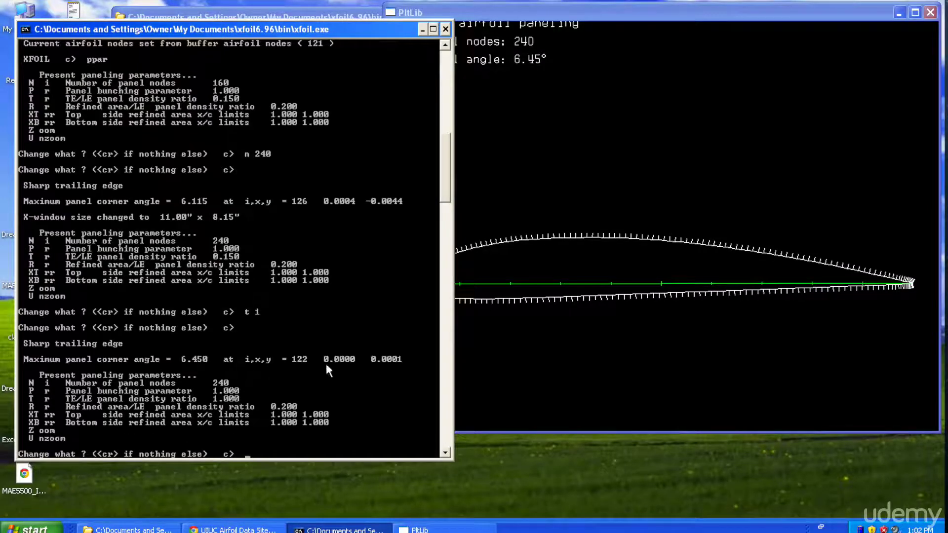
{"action": "left_click", "coordinate": [536, 261]}
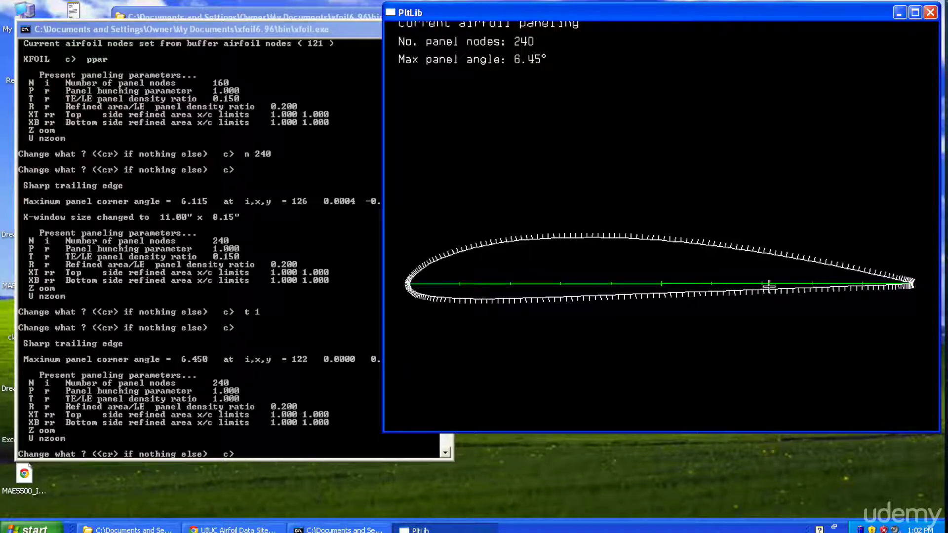
{"action": "left_click", "coordinate": [295, 339]}
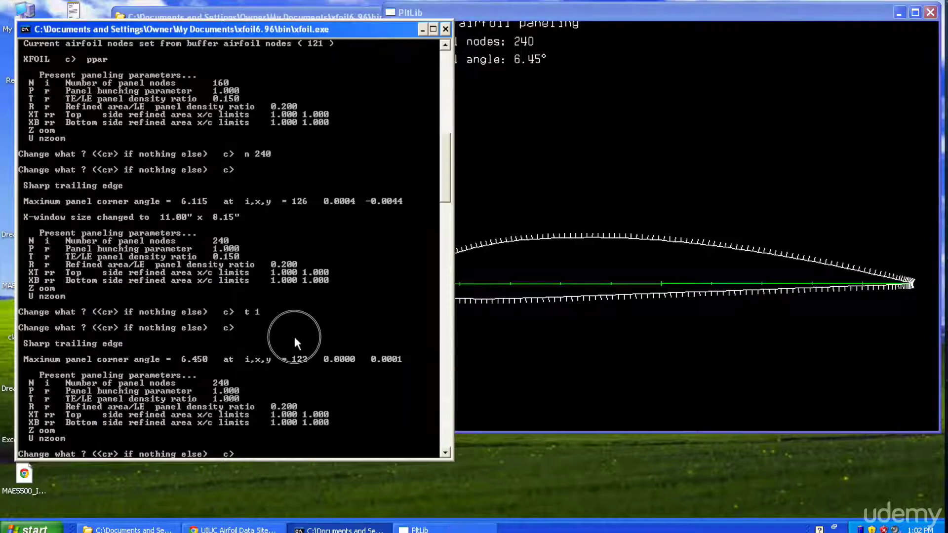
{"action": "key", "text": "Return"}
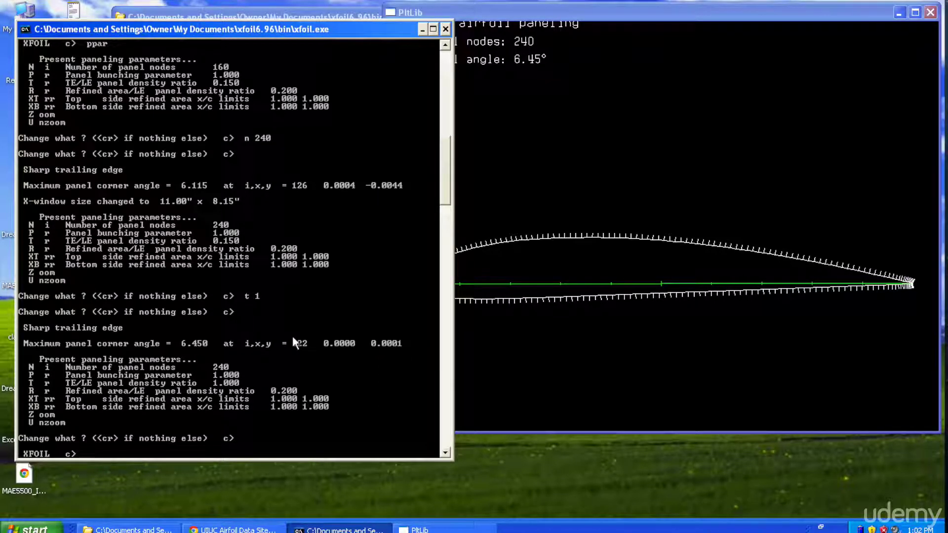
{"action": "type", "text": "oper"}
{"action": "key", "text": "Return"}
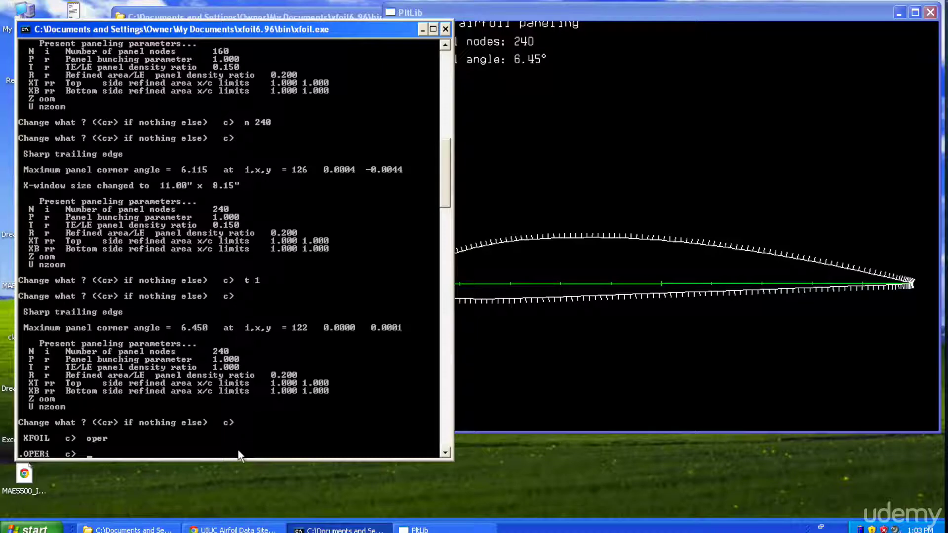
- On the atmospheric calculator page, keep Metric units and altitude in meters
{"action": "left_click", "coordinate": [238, 530]}
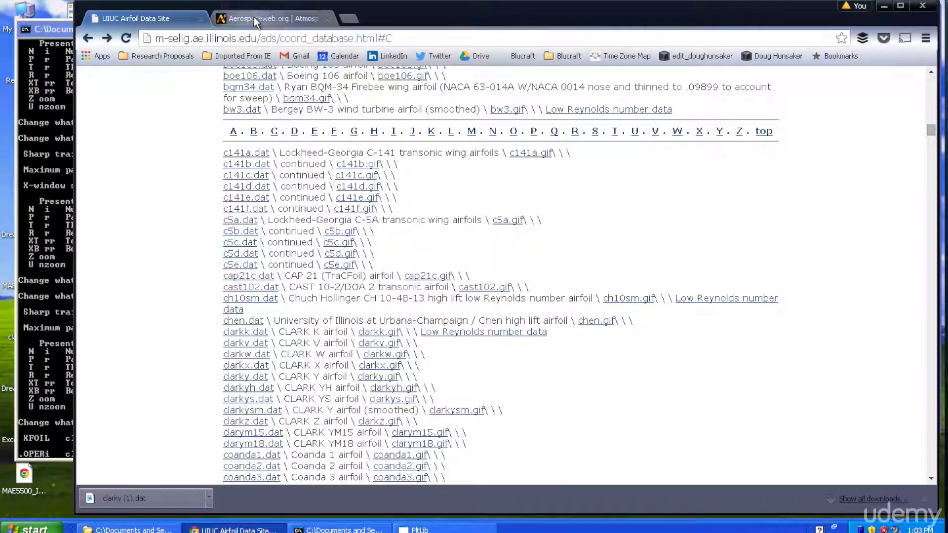
{"action": "left_click", "coordinate": [253, 17]}
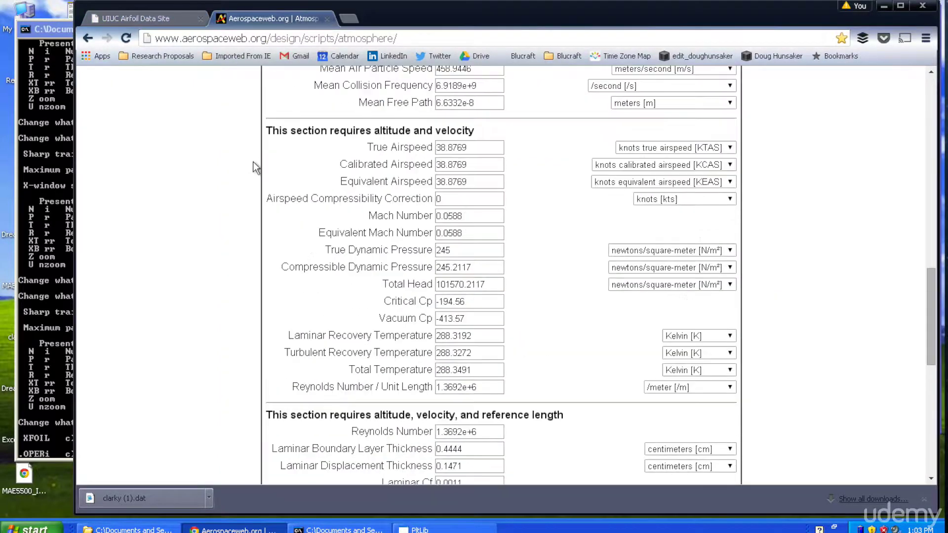
{"action": "scroll", "coordinate": [253, 162], "scroll_direction": "up", "scroll_amount": 10}
{"action": "scroll", "coordinate": [252, 162], "scroll_direction": "up", "scroll_amount": 7}
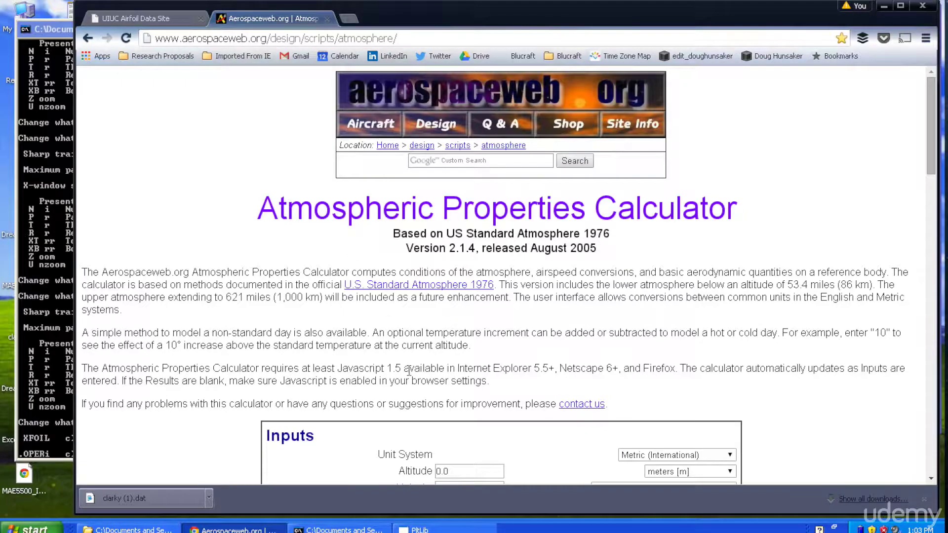
{"action": "scroll", "coordinate": [409, 370], "scroll_direction": "down", "scroll_amount": 5}
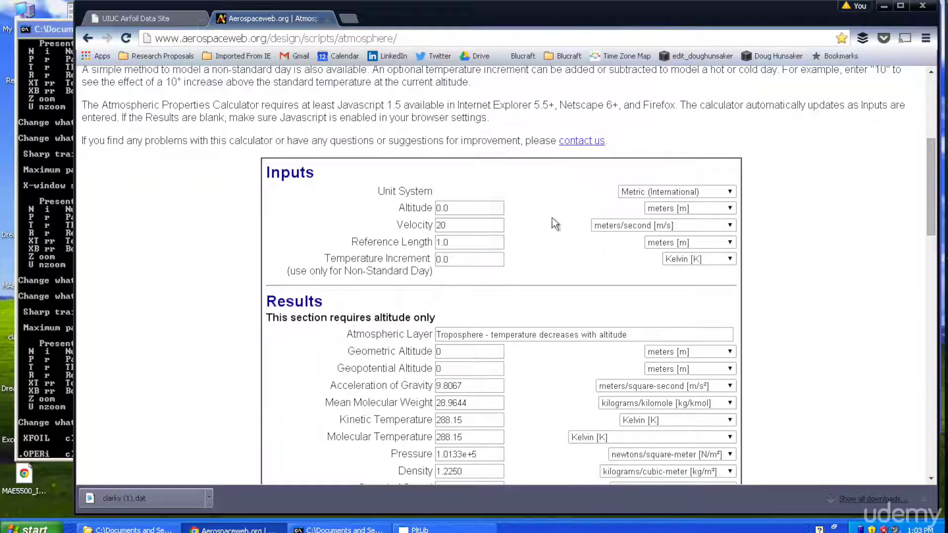
{"action": "left_click", "coordinate": [646, 193]}
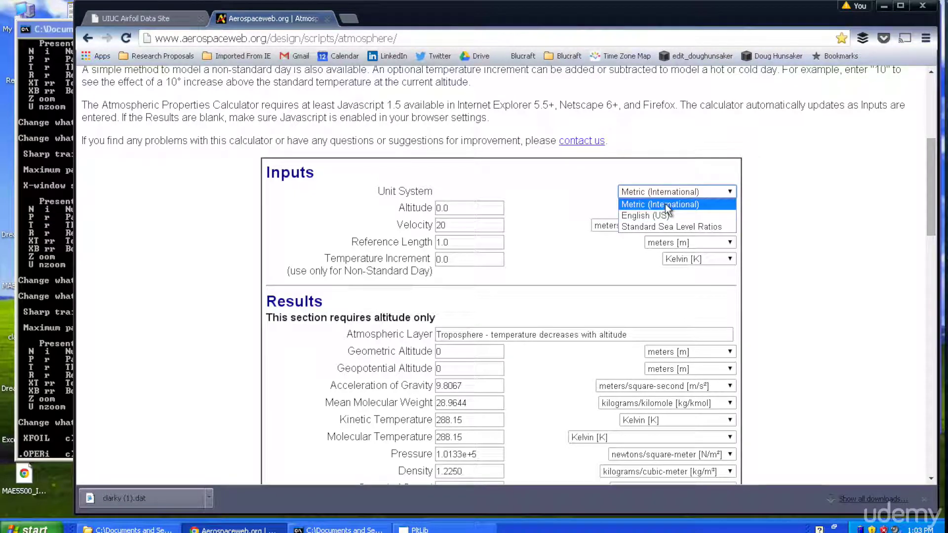
{"action": "left_click", "coordinate": [666, 208]}
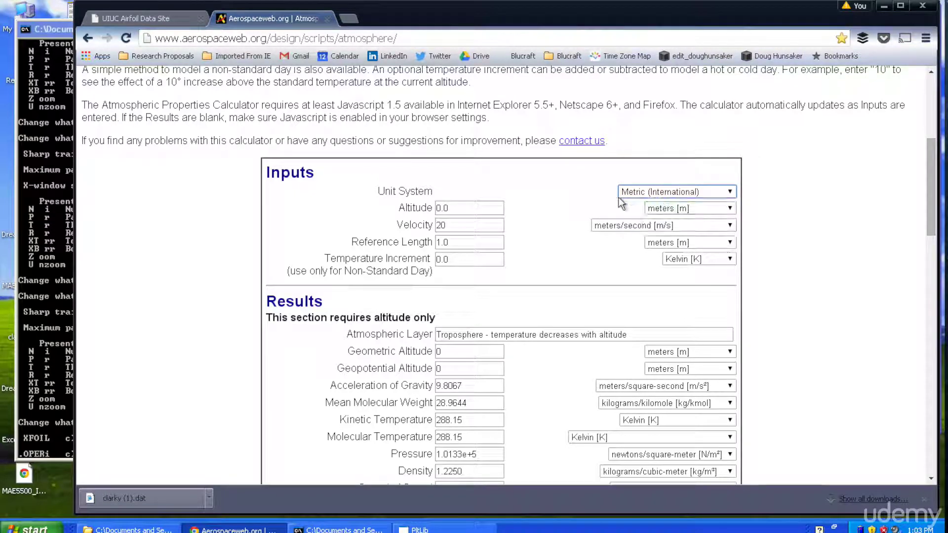
{"action": "left_click", "coordinate": [465, 208]}
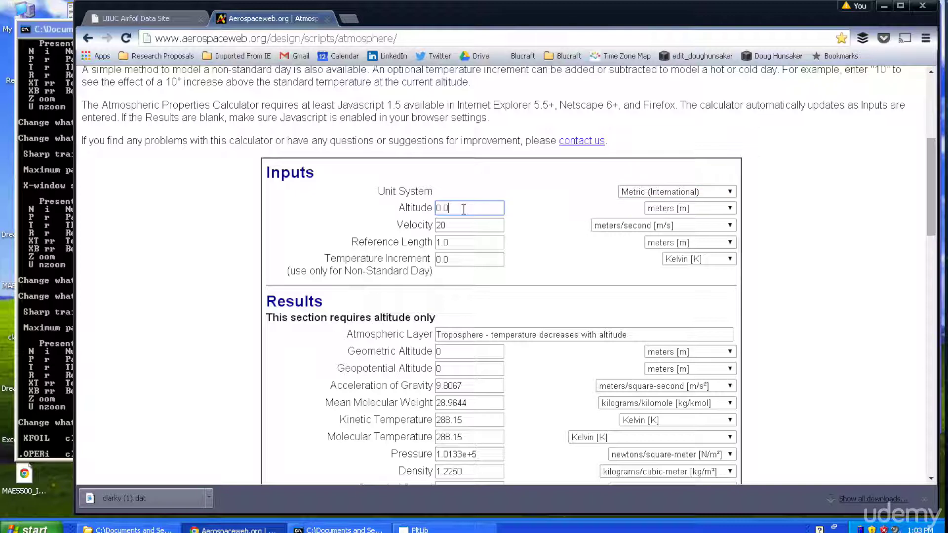
{"action": "left_click", "coordinate": [709, 209]}
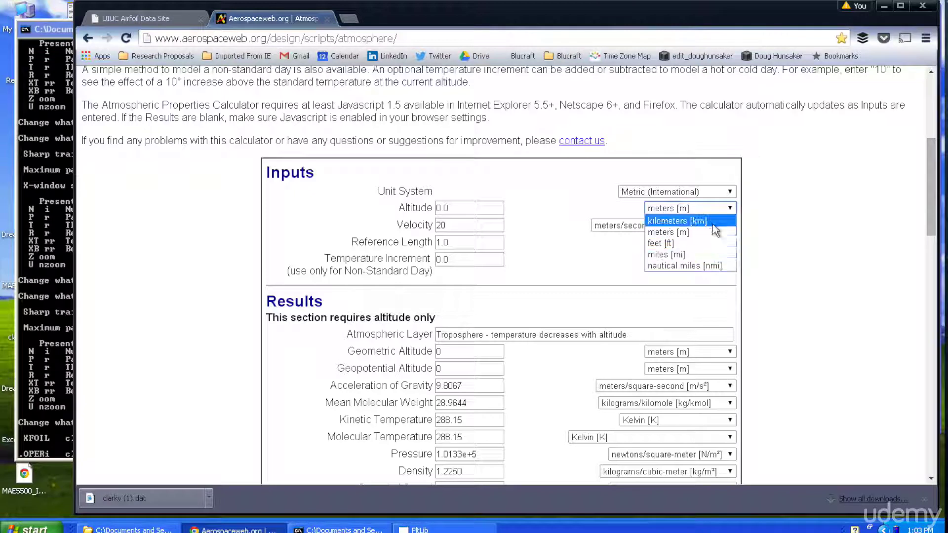
{"action": "left_click", "coordinate": [712, 232]}
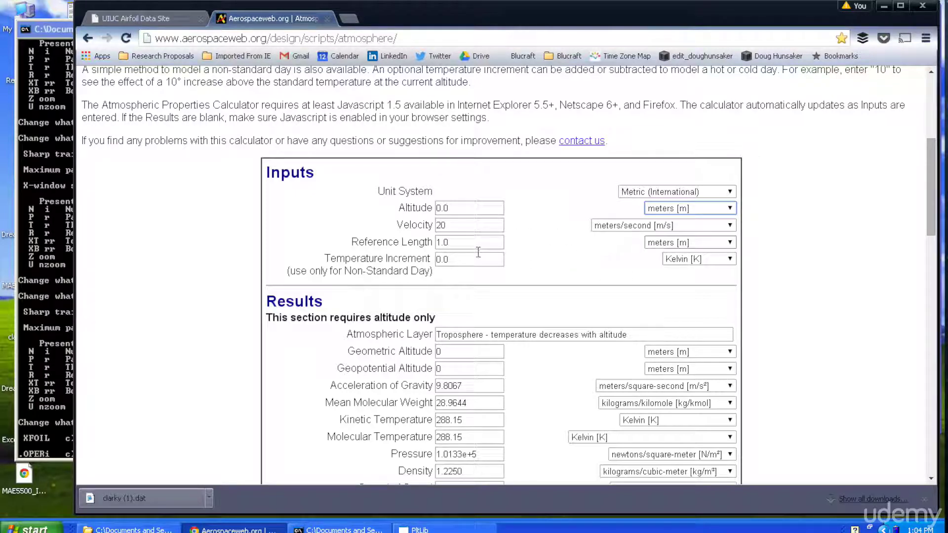
- Scroll to the 1.3692e+6 Reynolds number result, then return to the XFOIL console
{"action": "scroll", "coordinate": [476, 239], "scroll_direction": "down", "scroll_amount": 4}
{"action": "scroll", "coordinate": [481, 265], "scroll_direction": "down", "scroll_amount": 4}
{"action": "scroll", "coordinate": [487, 278], "scroll_direction": "down", "scroll_amount": 5}
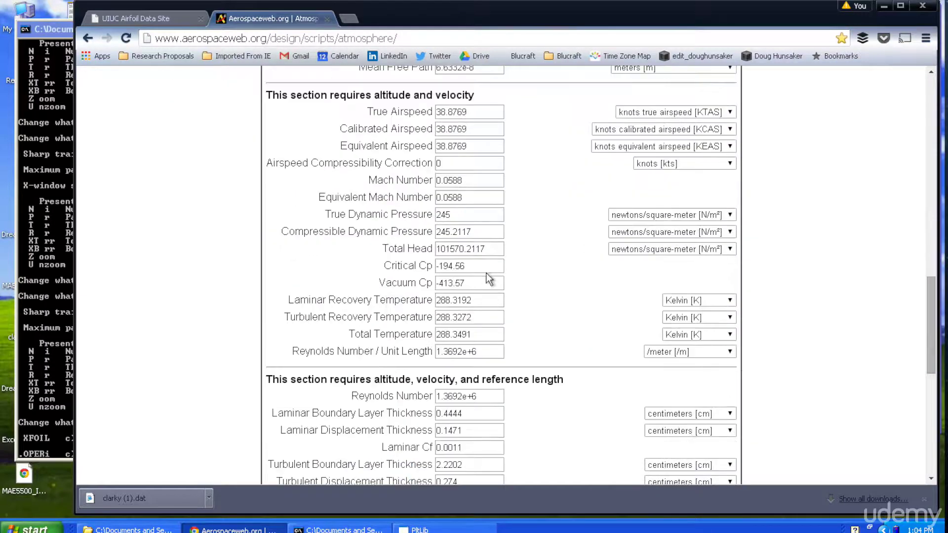
{"action": "scroll", "coordinate": [488, 277], "scroll_direction": "down", "scroll_amount": 3}
{"action": "scroll", "coordinate": [489, 284], "scroll_direction": "down", "scroll_amount": 1}
{"action": "scroll", "coordinate": [452, 242], "scroll_direction": "up", "scroll_amount": 3}
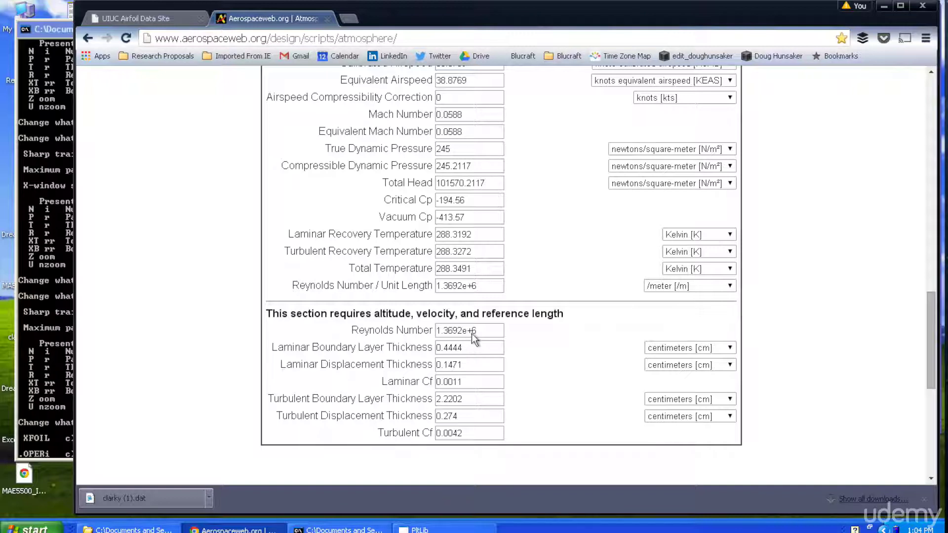
{"action": "left_click", "coordinate": [48, 353]}
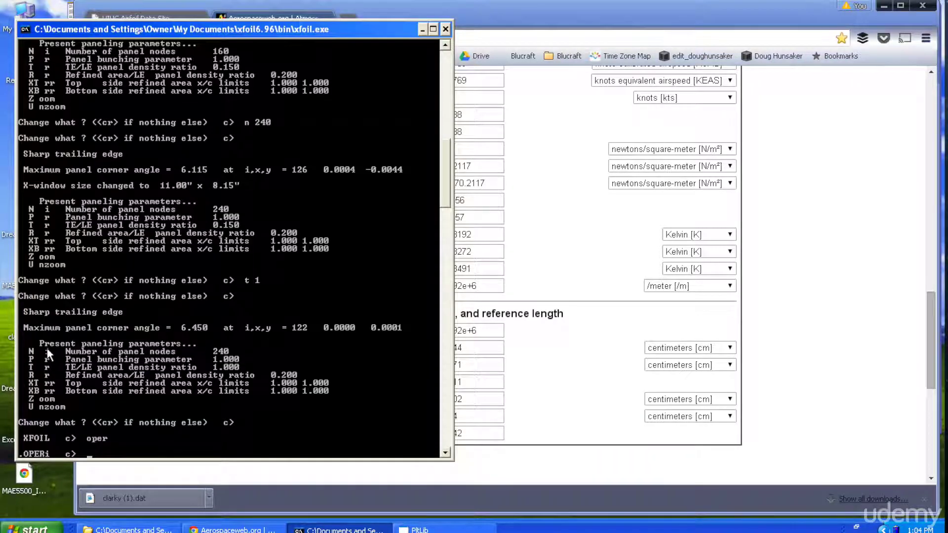
- Turn on viscous mode with visc and enter Reynolds number 1.4e6
{"action": "type", "text": "visc"}
{"action": "key", "text": "Return"}
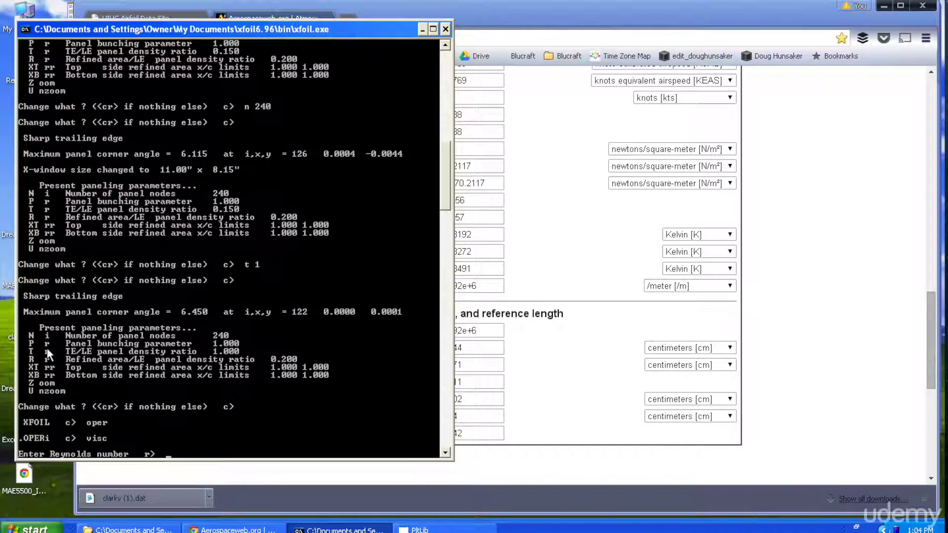
{"action": "type", "text": "1.4"}
{"action": "type", "text": "e6"}
{"action": "key", "text": "Return"}
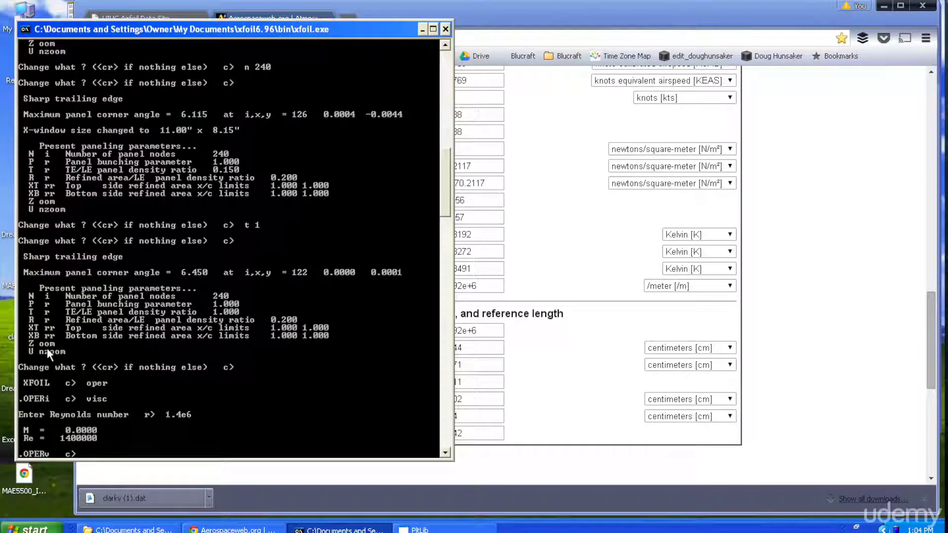
{"action": "left_click", "coordinate": [573, 409]}
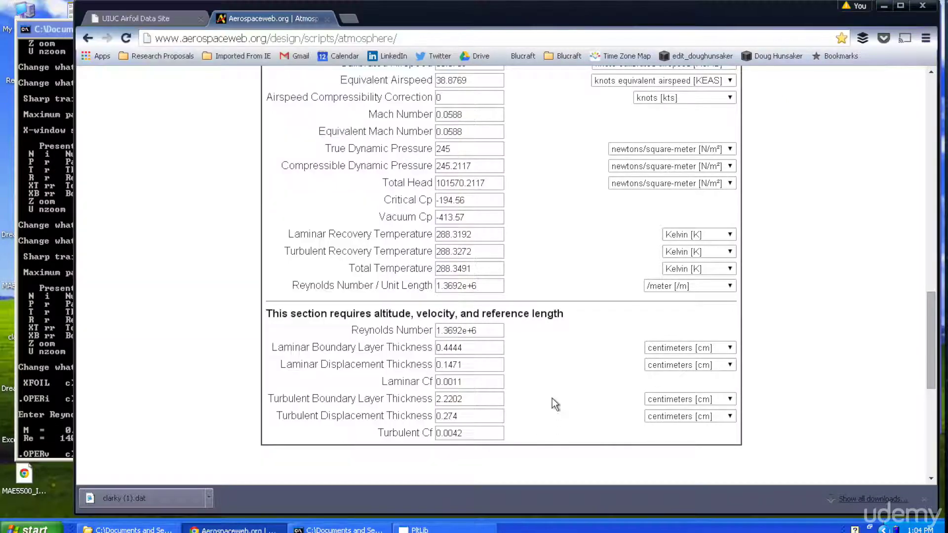
{"action": "scroll", "coordinate": [540, 274], "scroll_direction": "up", "scroll_amount": 3}
{"action": "scroll", "coordinate": [540, 277], "scroll_direction": "up", "scroll_amount": 1}
{"action": "scroll", "coordinate": [541, 277], "scroll_direction": "up", "scroll_amount": 2}
{"action": "scroll", "coordinate": [494, 255], "scroll_direction": "up", "scroll_amount": 1}
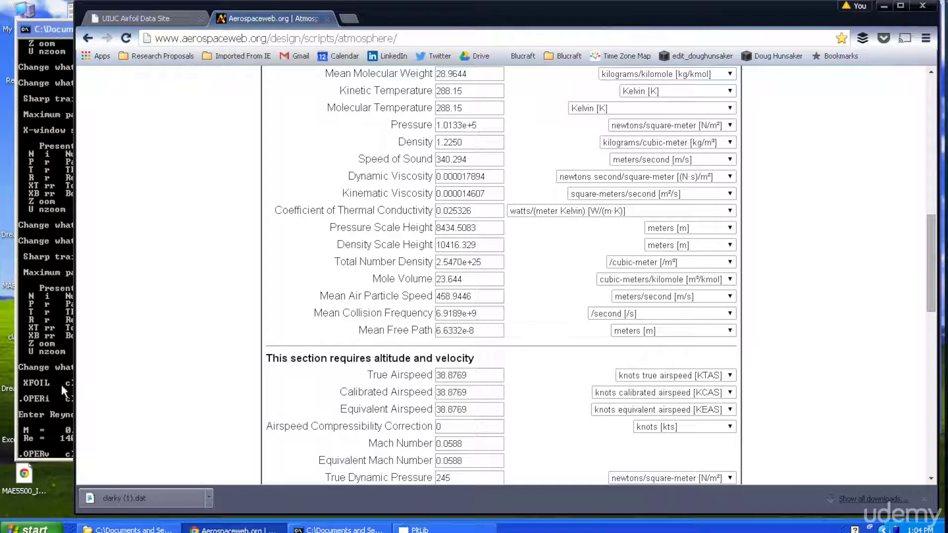
{"action": "left_click", "coordinate": [63, 392]}
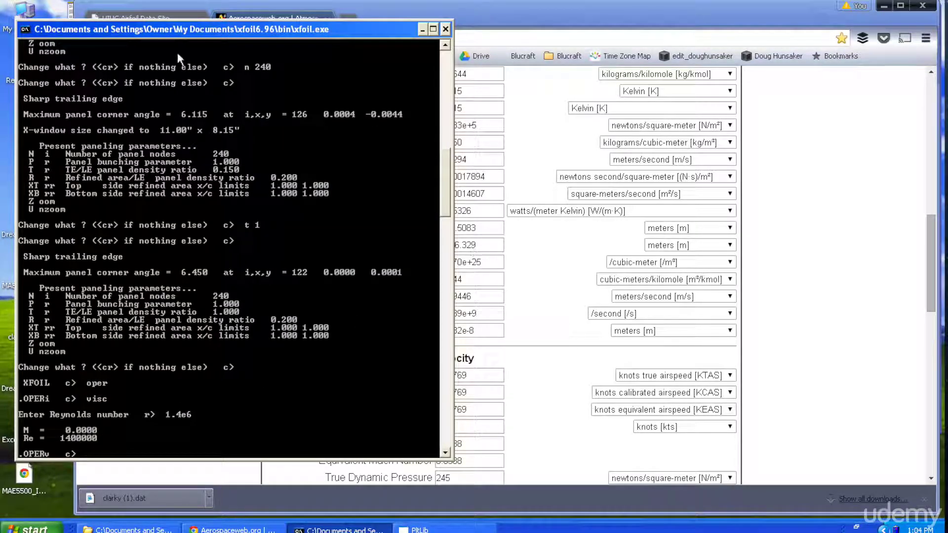
- Raise the iteration limit to 100 with iter, then run the analysis at alfa 0
{"action": "left_click", "coordinate": [882, 10]}
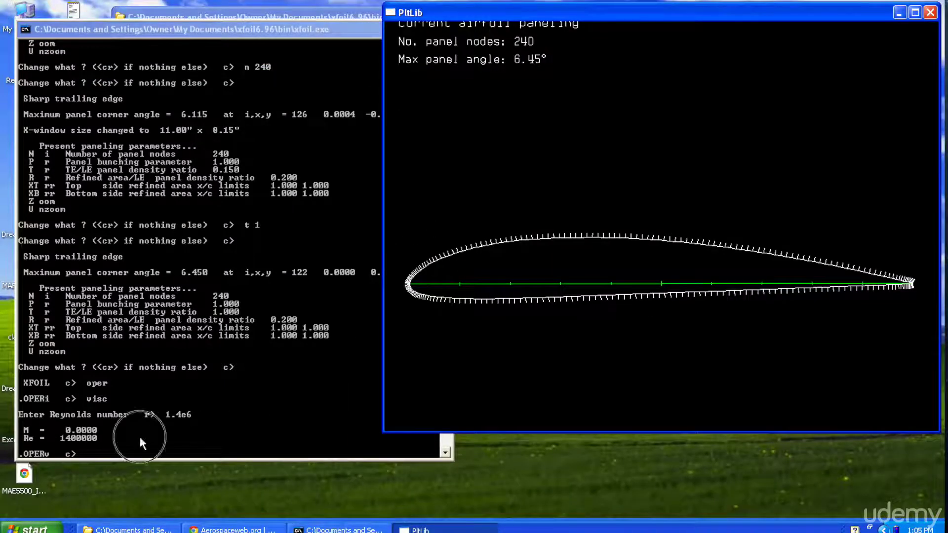
{"action": "left_click", "coordinate": [138, 434]}
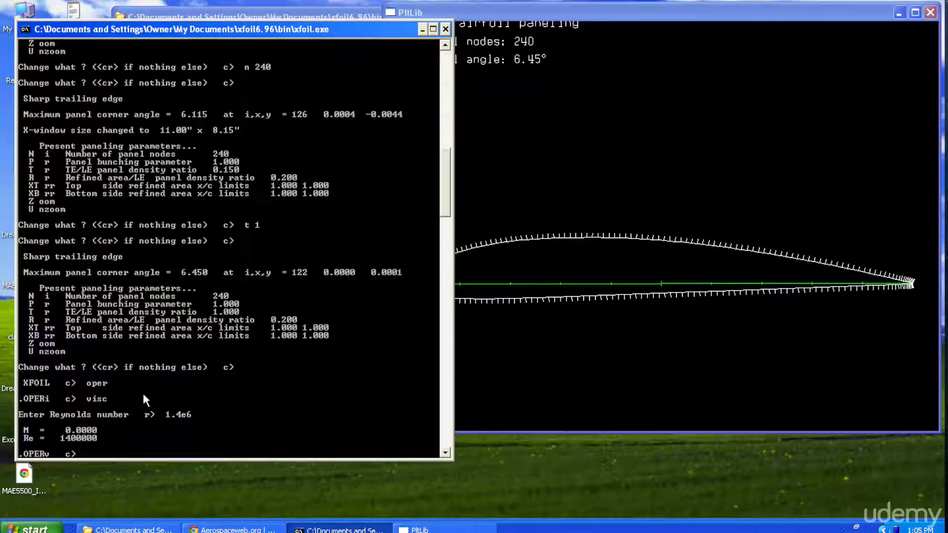
{"action": "type", "text": "iter"}
{"action": "key", "text": "Return"}
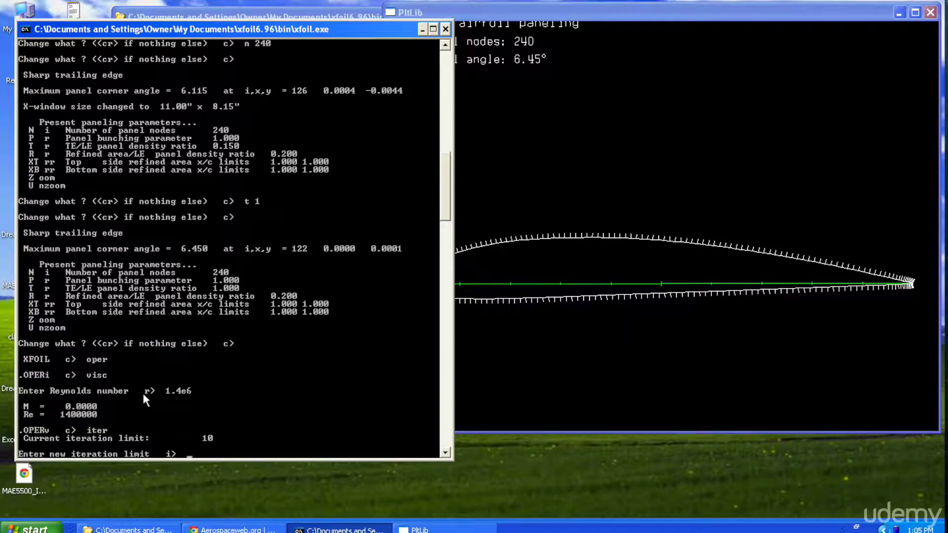
{"action": "type", "text": "100"}
{"action": "key", "text": "Return"}
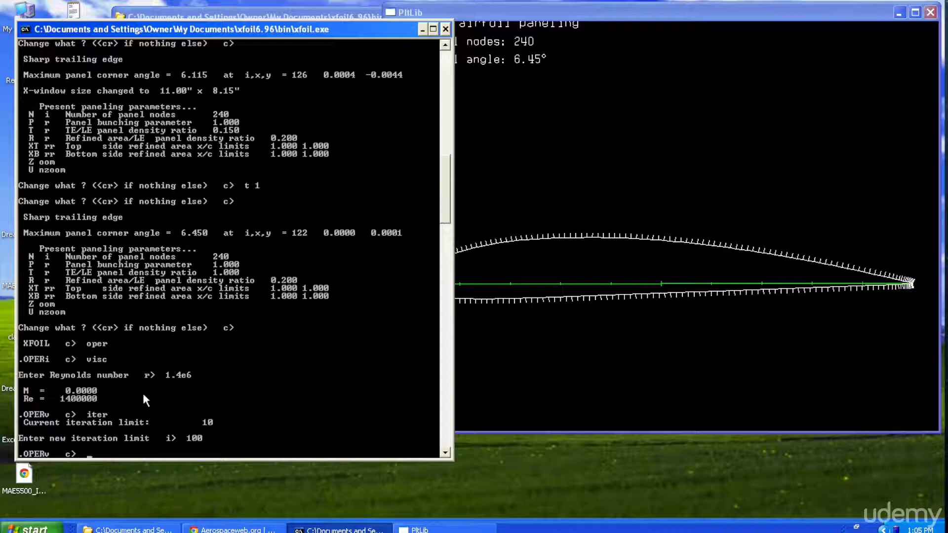
{"action": "type", "text": "alfa"}
{"action": "type", "text": " 0"}
{"action": "key", "text": "Return"}
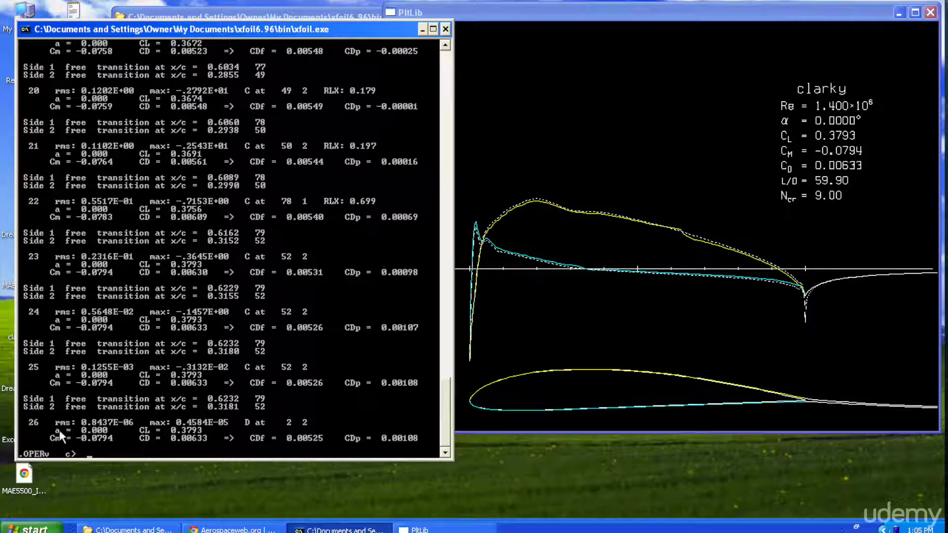
- Bring forward the 0° Cp plot showing L/D 59.90 and Ncr 9.00
{"action": "left_click", "coordinate": [531, 375]}
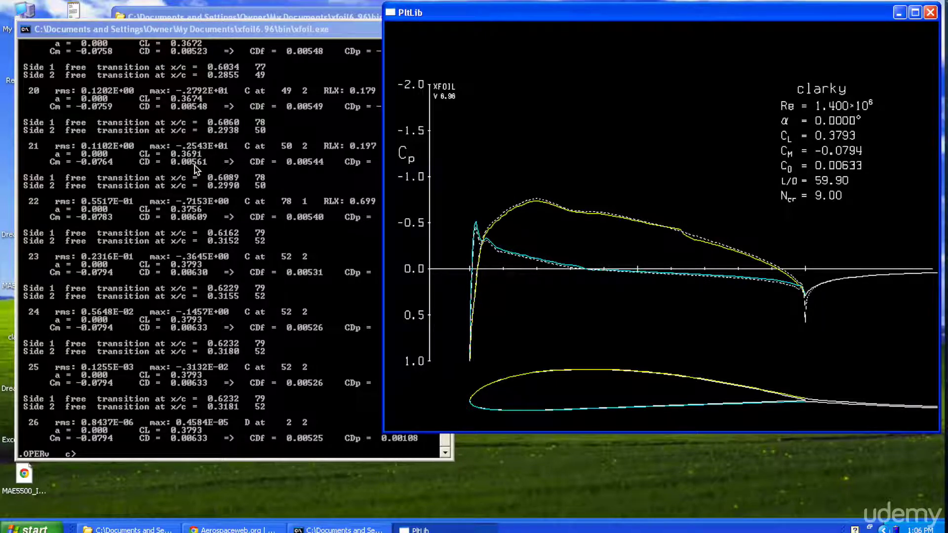
{"action": "key", "text": "ctrl+Up"}
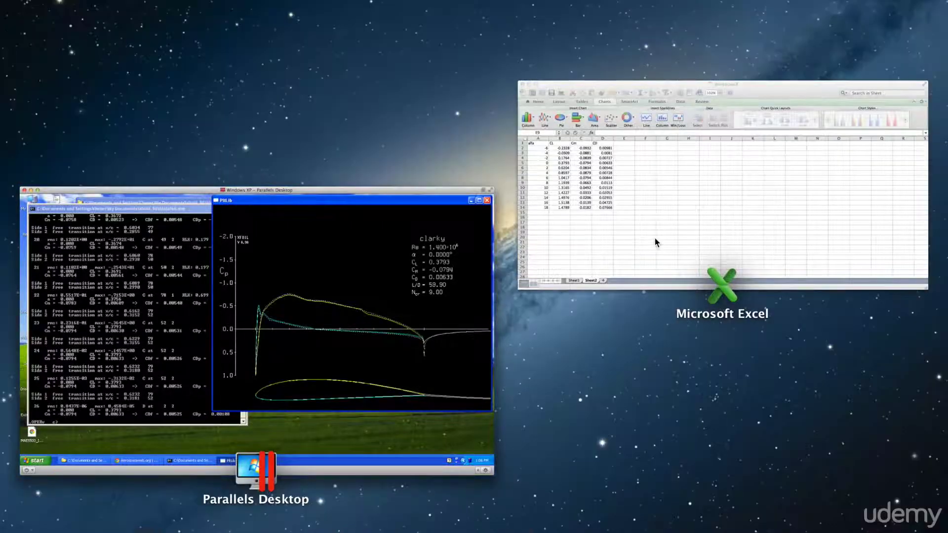
{"action": "left_click", "coordinate": [655, 242]}
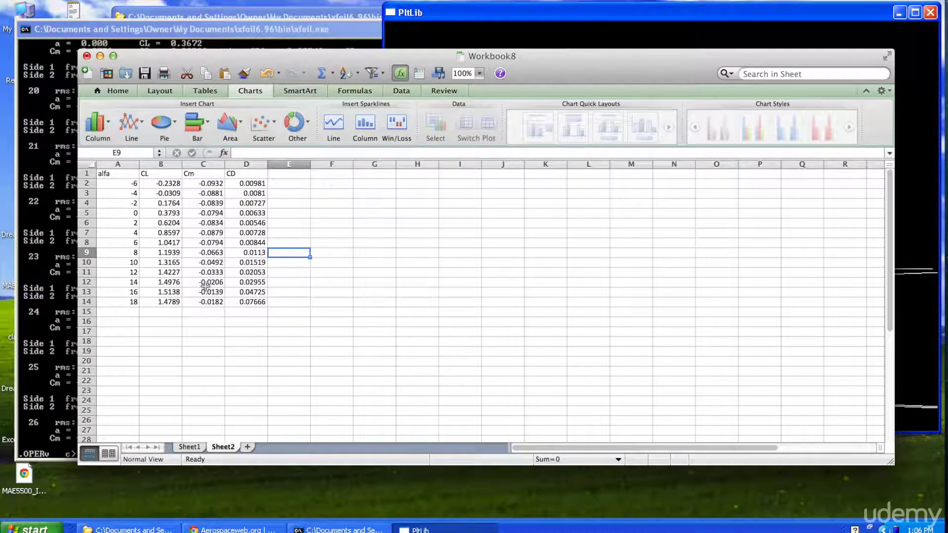
{"action": "left_click", "coordinate": [58, 213]}
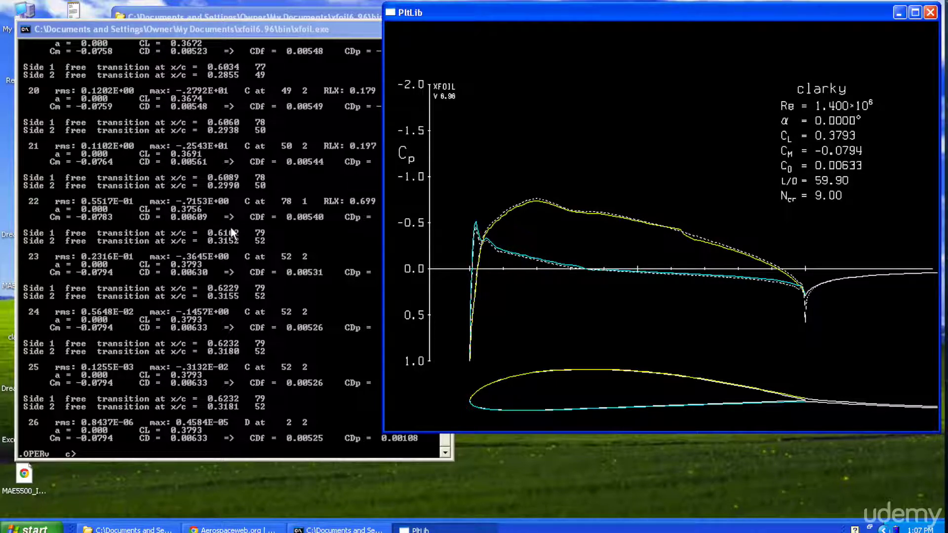
- Solve the clarky airfoil viscously at −2° angle of attack, giving CL 0.1764 and CD 0.00727
{"action": "left_click", "coordinate": [221, 311]}
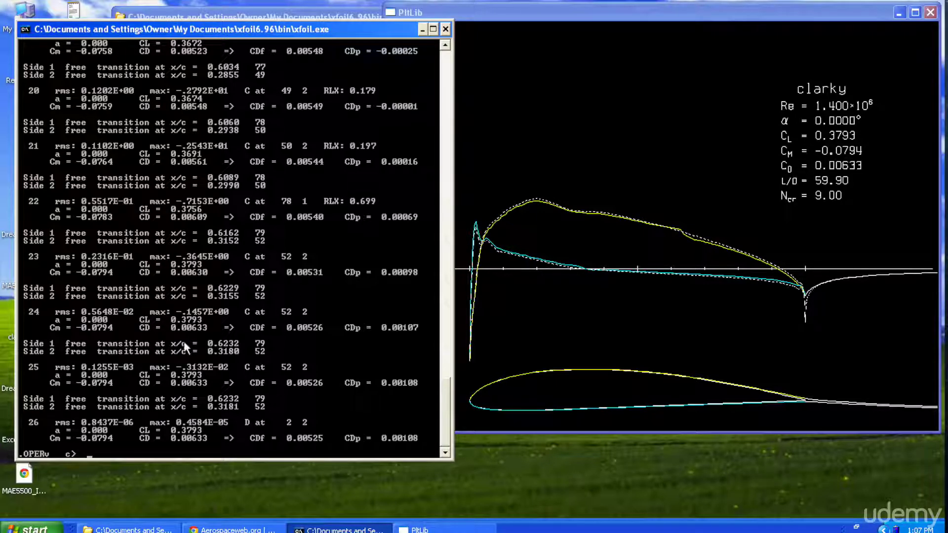
{"action": "type", "text": "alfa "}
{"action": "type", "text": "-2"}
{"action": "key", "text": "Return"}
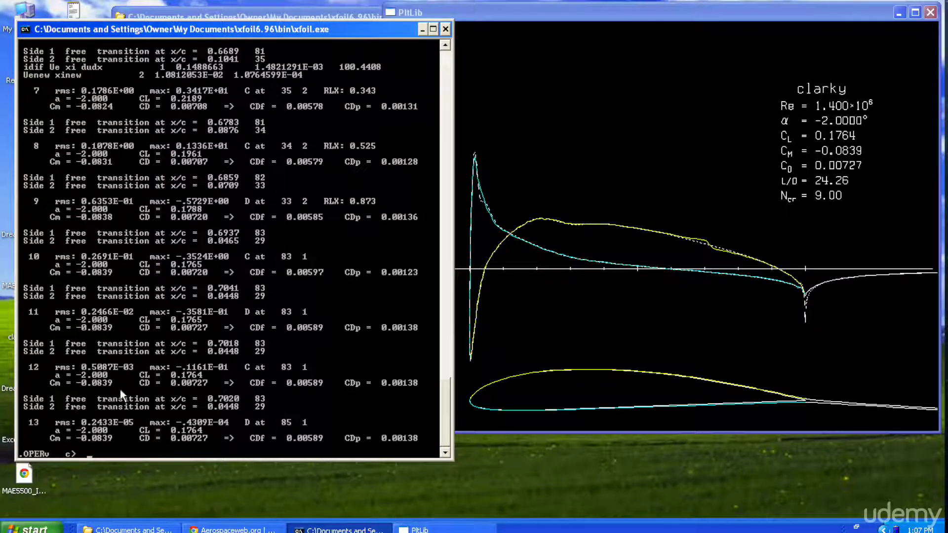
- Check the pressure coefficient plot, then enter the alfa -4 command in the console
{"action": "left_click", "coordinate": [462, 348]}
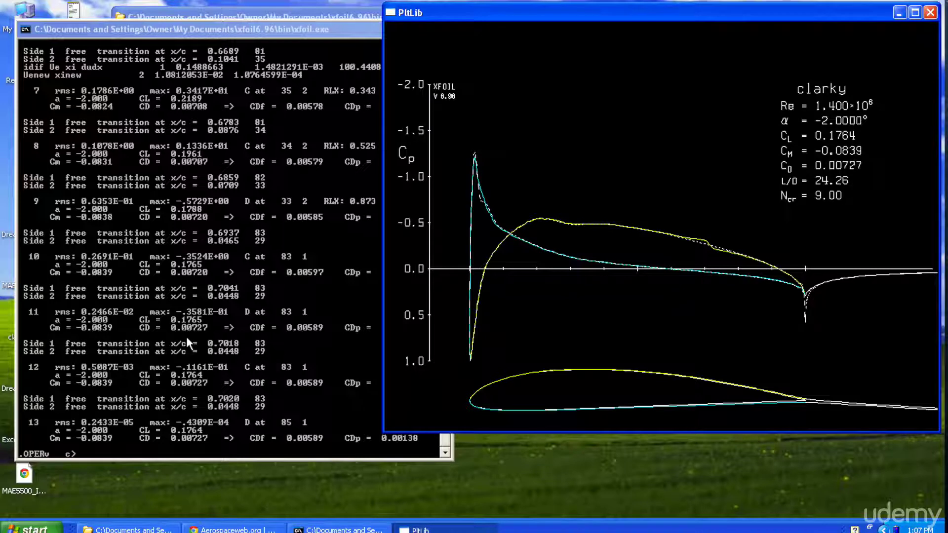
{"action": "left_click", "coordinate": [197, 371]}
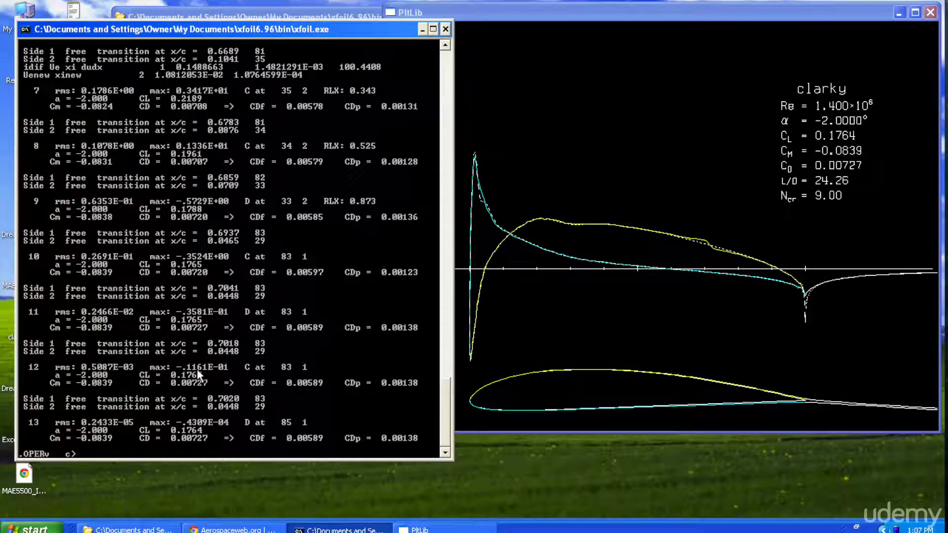
{"action": "type", "text": "alfa -4"}
- Run alfa −4 (CL −0.0309, CD 0.00810) and alfa −6 (CL −0.2328, CD 0.00981)
{"action": "key", "text": "Return"}
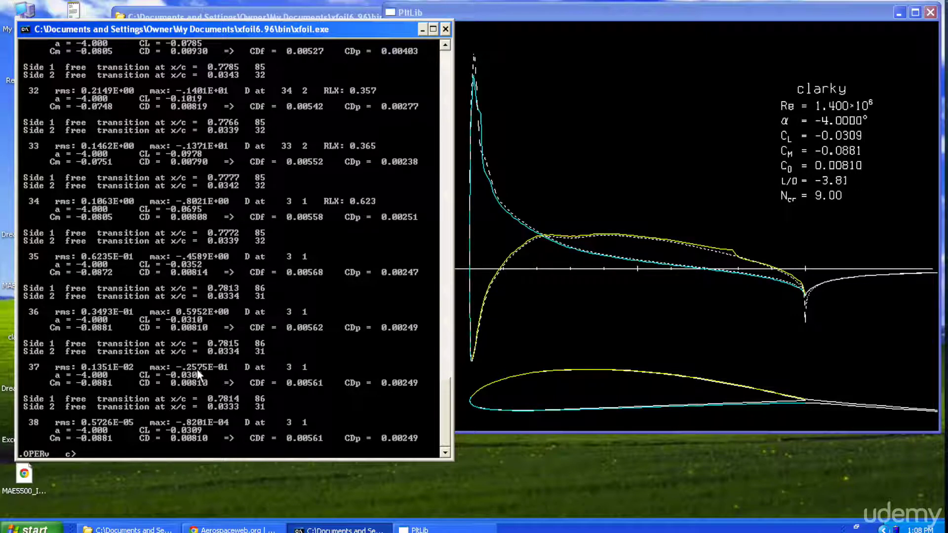
{"action": "type", "text": "a"}
{"action": "type", "text": "lfa -6"}
{"action": "key", "text": "Return"}
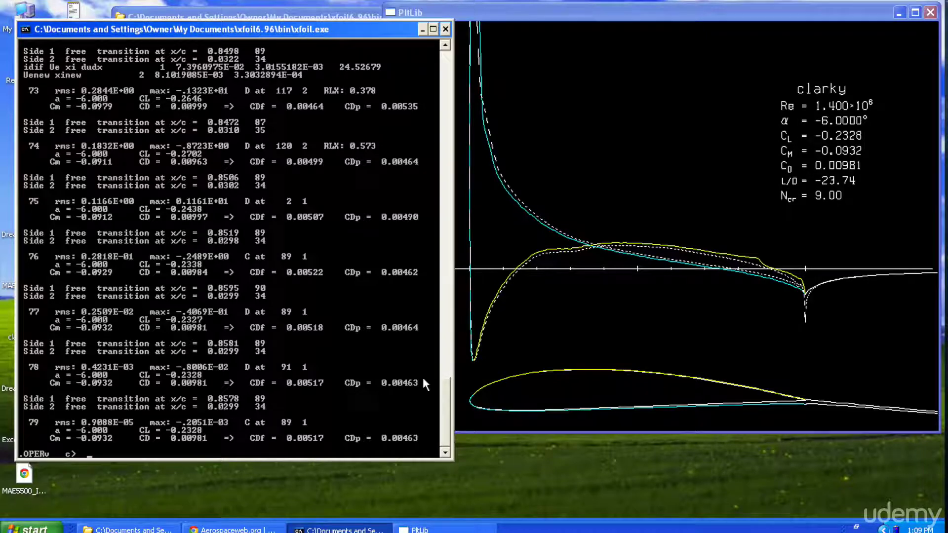
{"action": "left_click", "coordinate": [555, 297]}
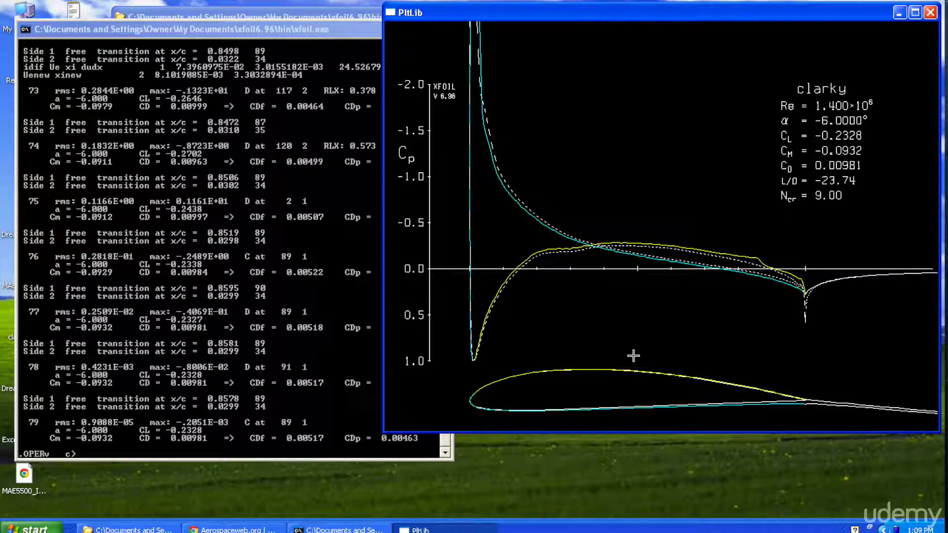
{"action": "left_click", "coordinate": [215, 425]}
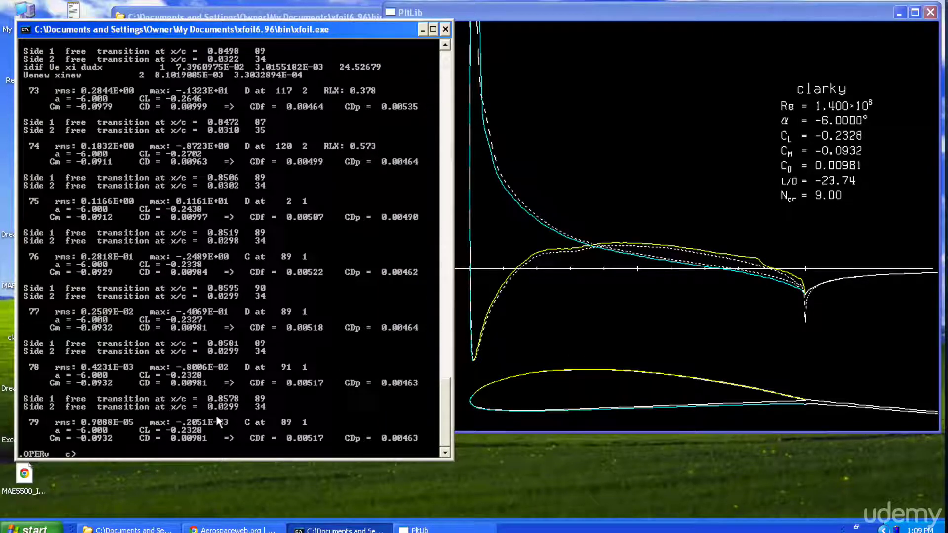
- Reset the boundary layers with init and re-solve alfa 0, giving CL 0.3793 and CD 0.00633
{"action": "type", "text": "in"}
{"action": "type", "text": "it"}
{"action": "key", "text": "Return"}
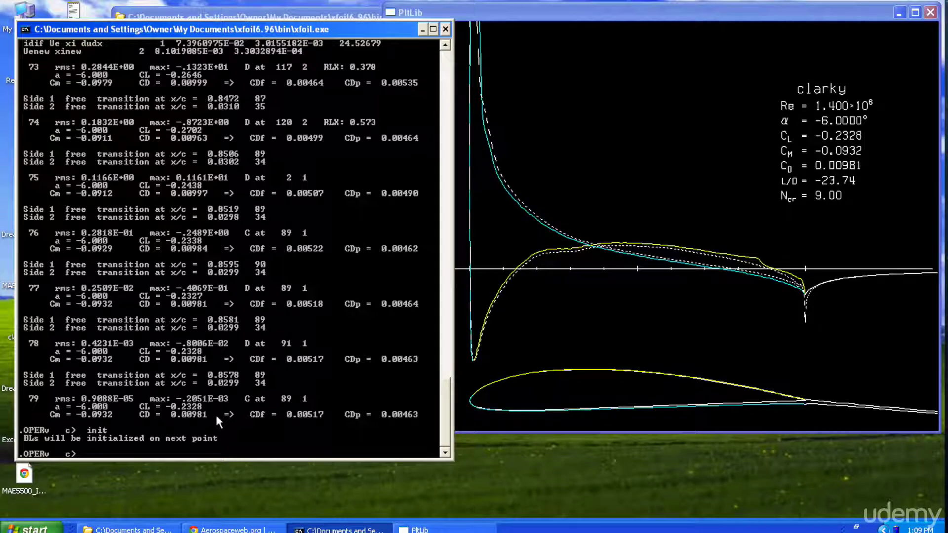
{"action": "type", "text": "alfa 0"}
{"action": "key", "text": "Return"}
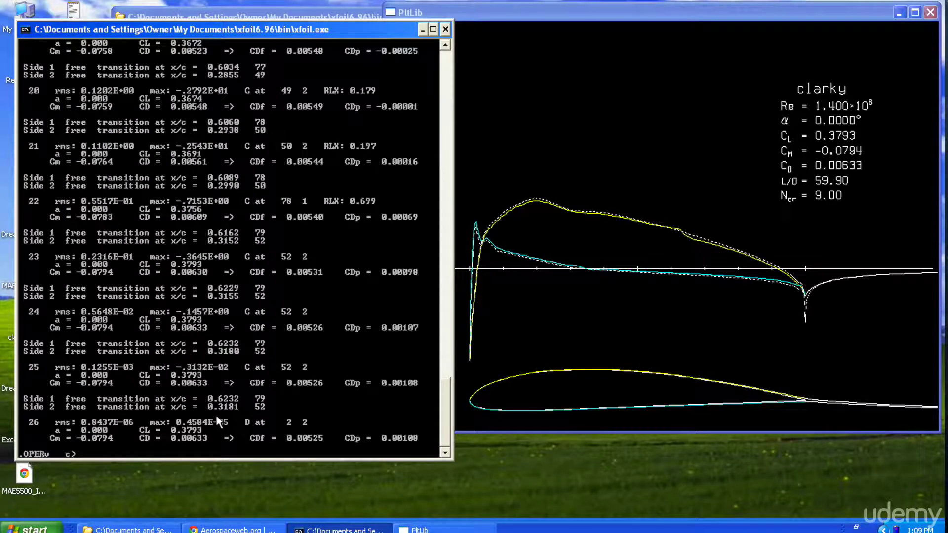
- Run alfa 2 at the OPERv prompt, giving CL 0.6204, CD 0.00546 and L/D 113.54
{"action": "type", "text": "alfa 2"}
{"action": "key", "text": "Return"}
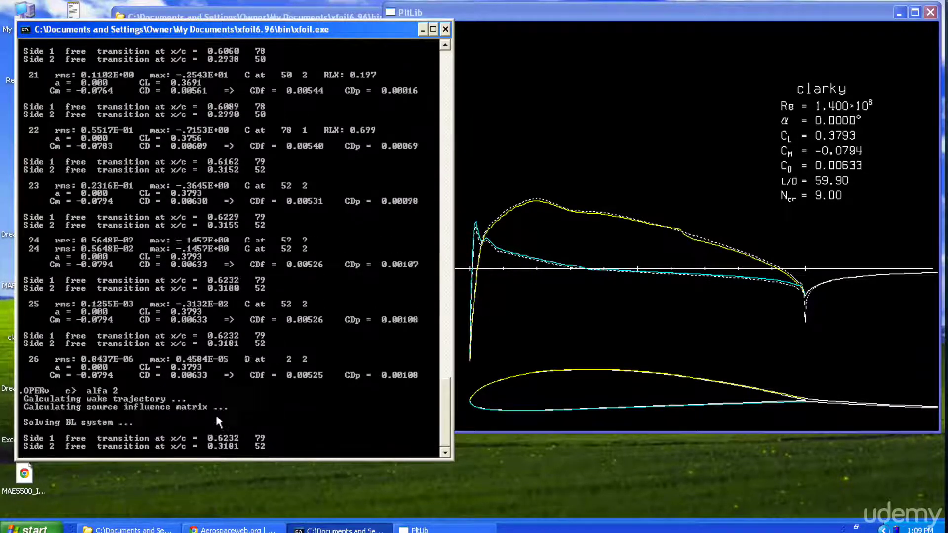